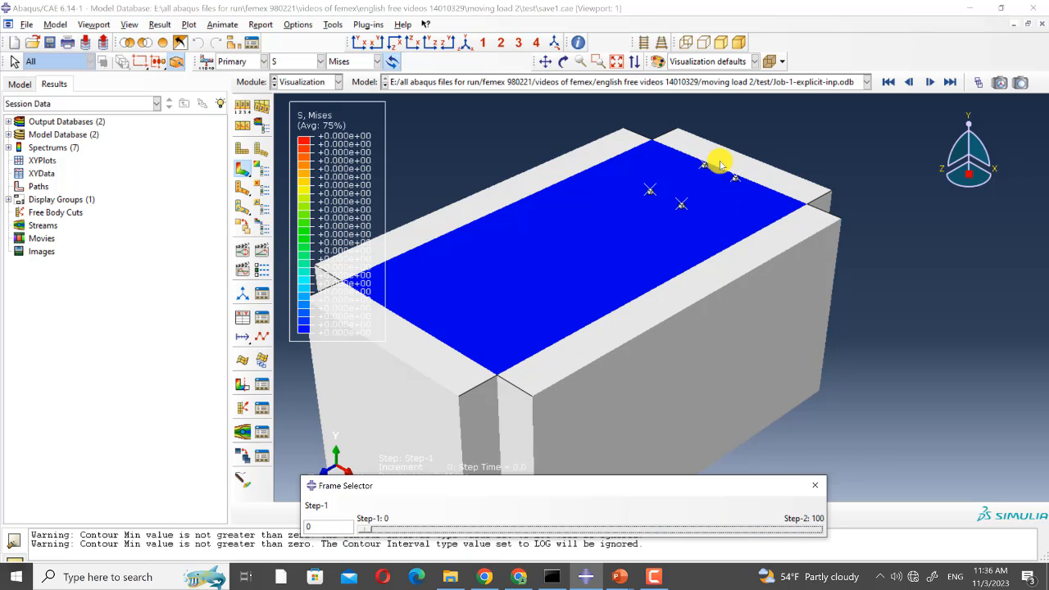
- Step through the explicit job's frames from Step-1 frame 0 to Step-2 frame 100 to examine the Mises stress under the moving loads
scroll(719, 159, "down", 5)
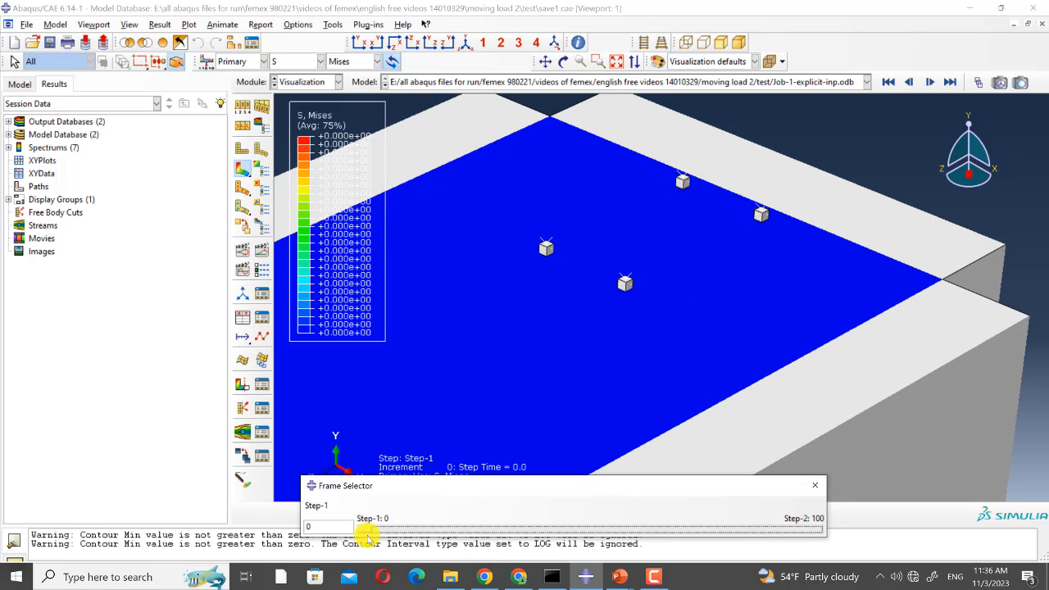
left_click_drag(365, 533, 409, 534)
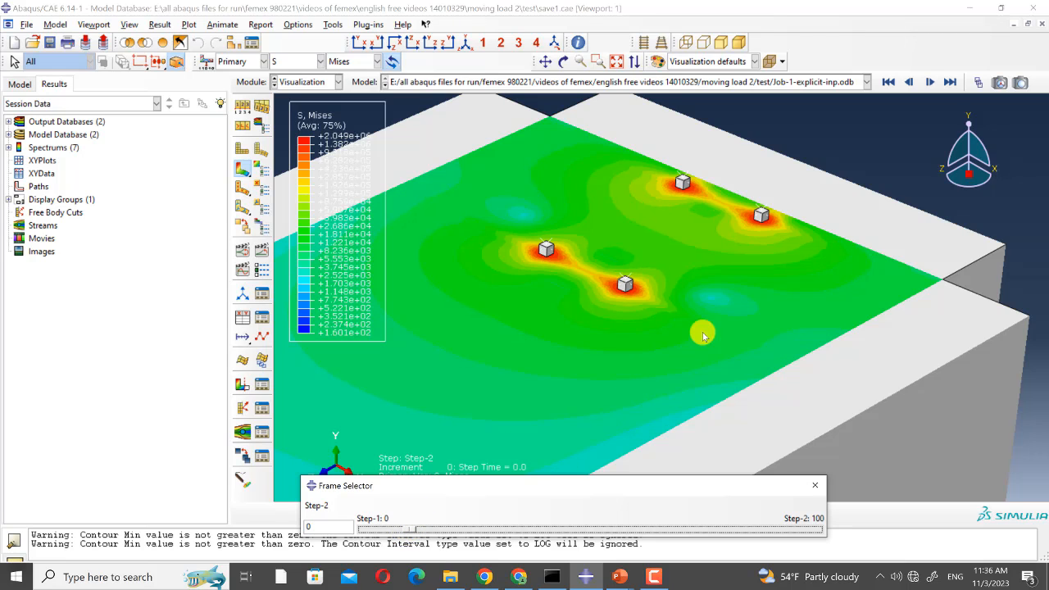
scroll(745, 304, "down", 5)
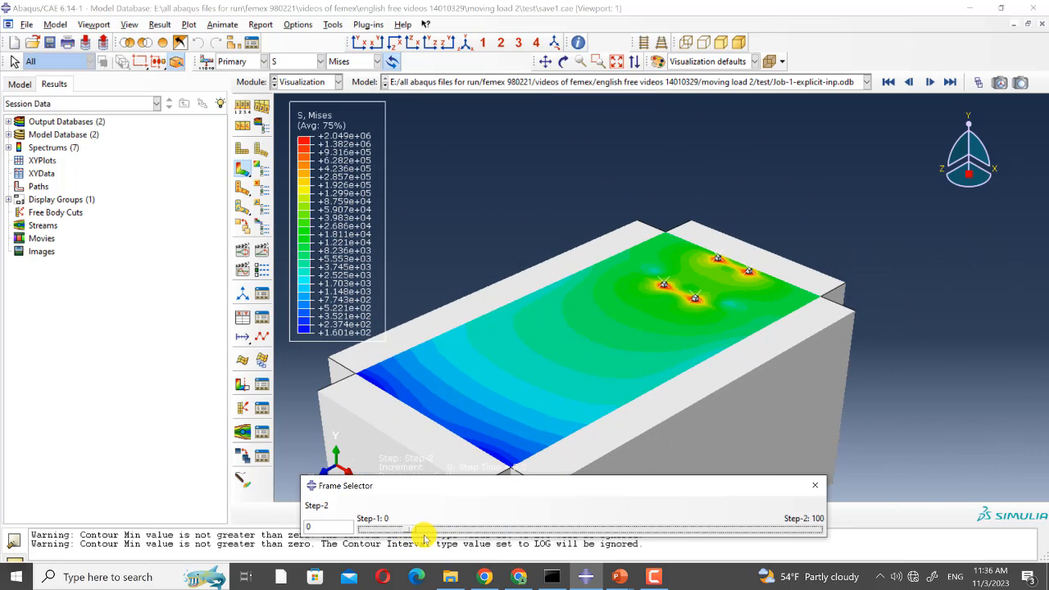
left_click_drag(418, 530, 843, 524)
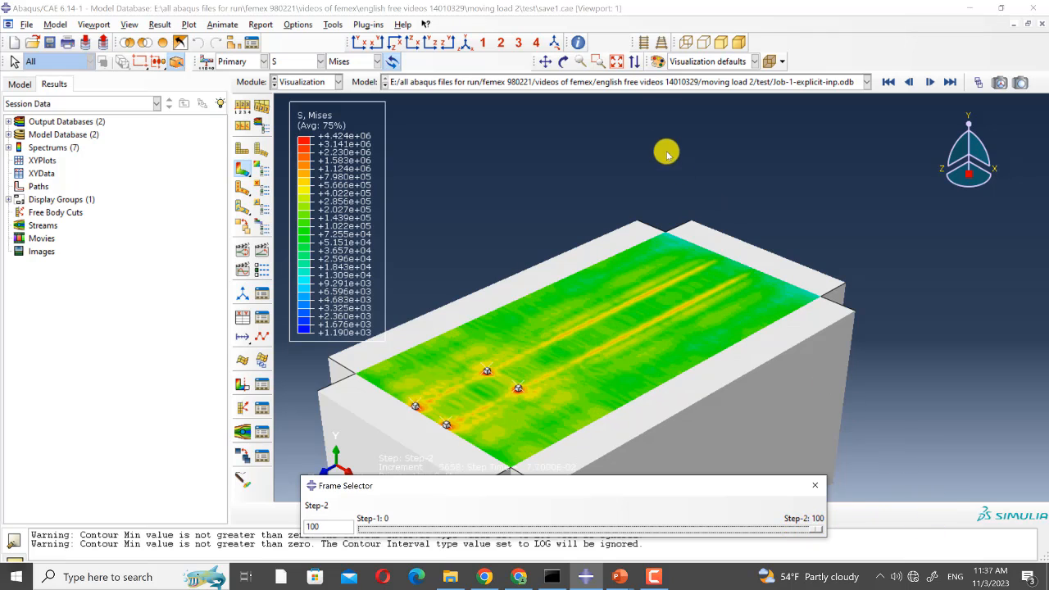
- Switch to the Job-2-implicit_inp.odb results and display the Mises stress contours on the deformed shape
left_click(630, 83)
left_click(632, 109)
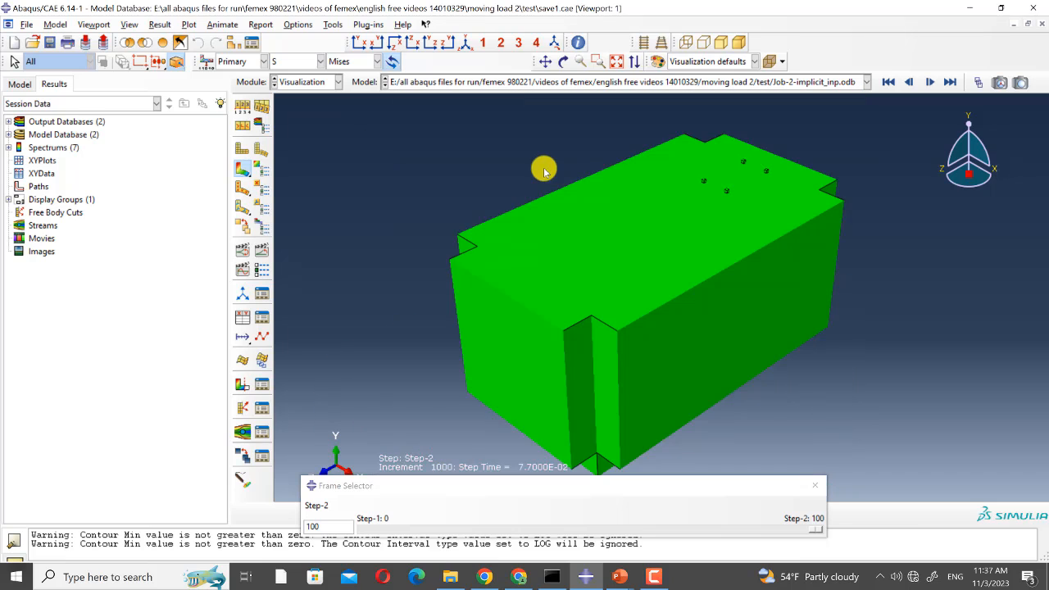
left_click(245, 169)
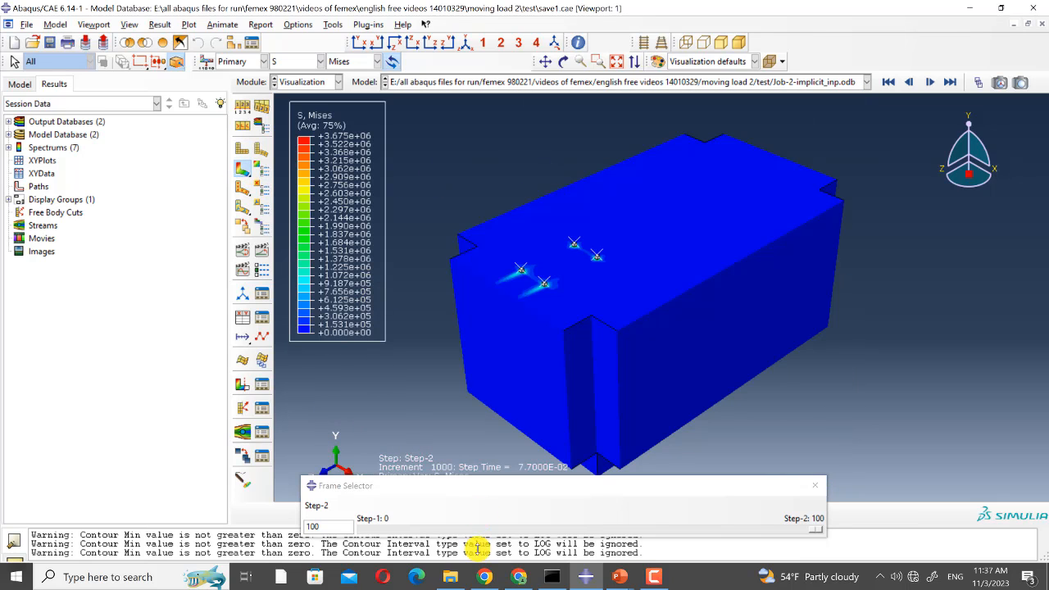
- Step through the implicit job's frames from Step-1 frame 0 to Step-2 frame 100 to examine the Mises stress
left_click_drag(818, 537, 340, 544)
scroll(770, 143, "down", 5)
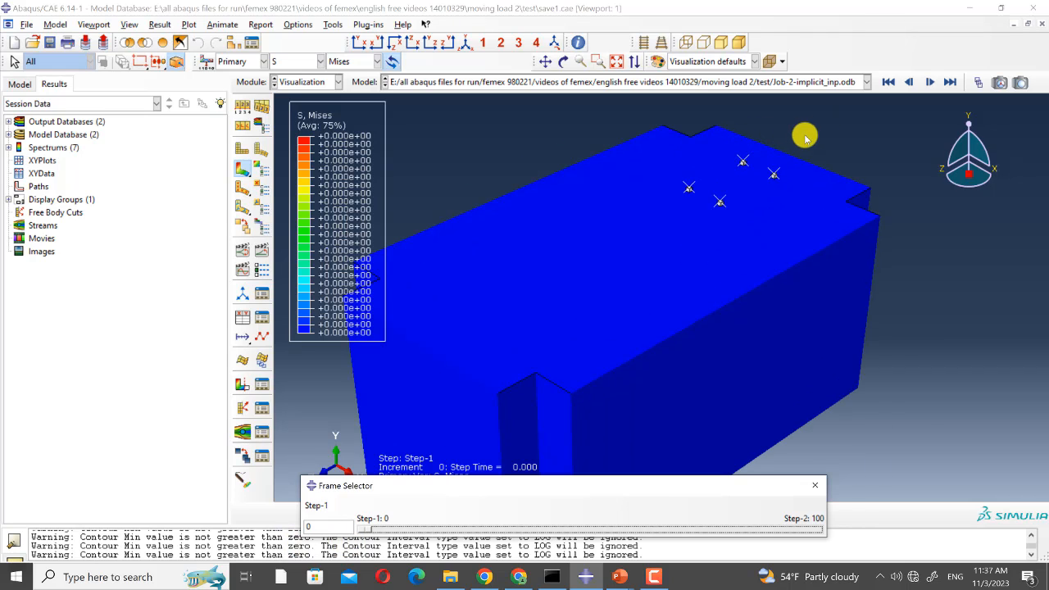
left_click_drag(369, 531, 816, 532)
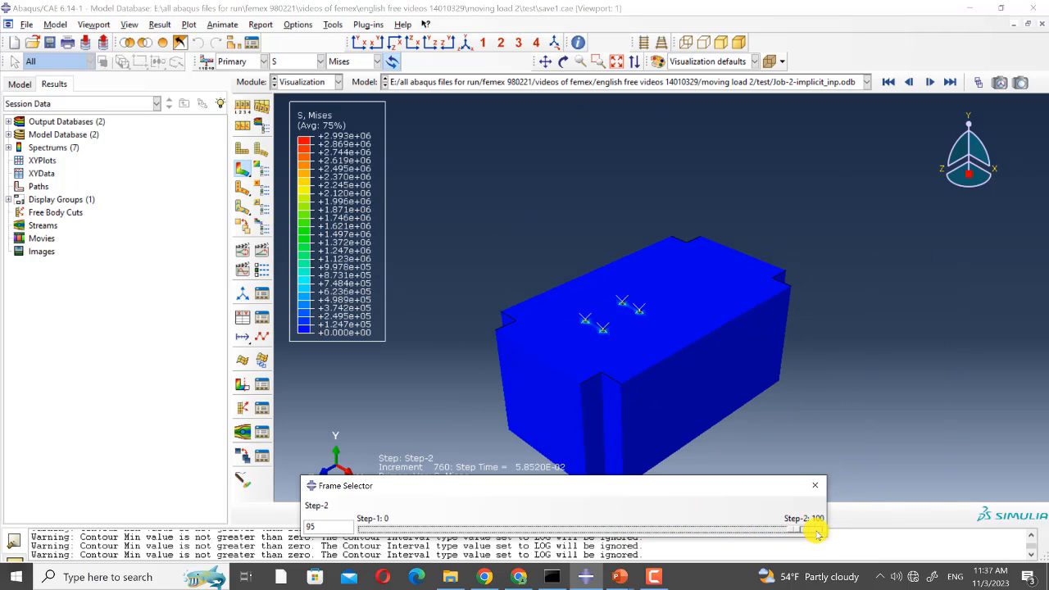
scroll(599, 330, "up", 5)
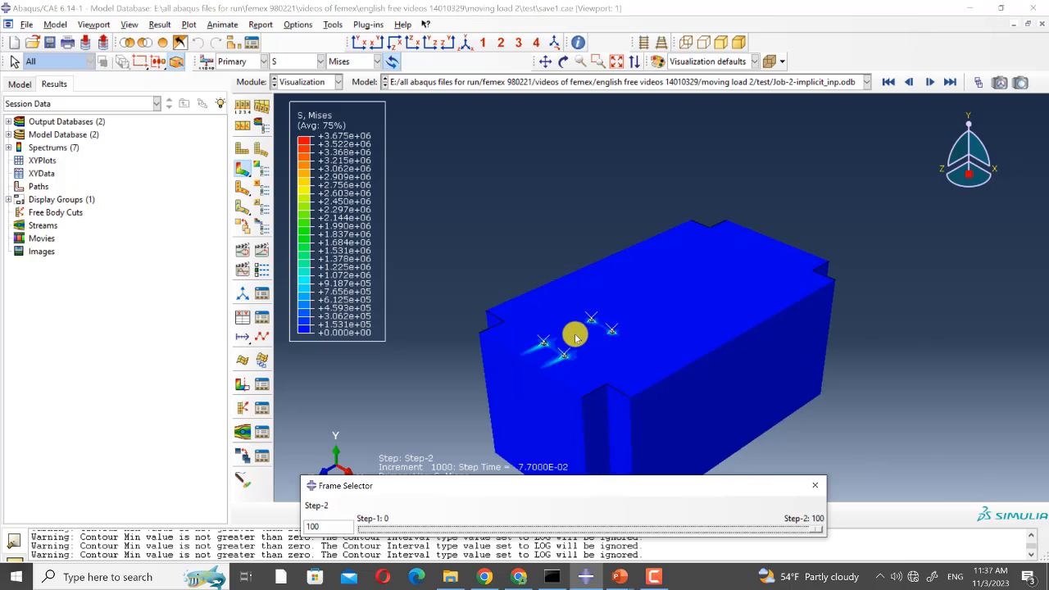
scroll(565, 355, "down", 4)
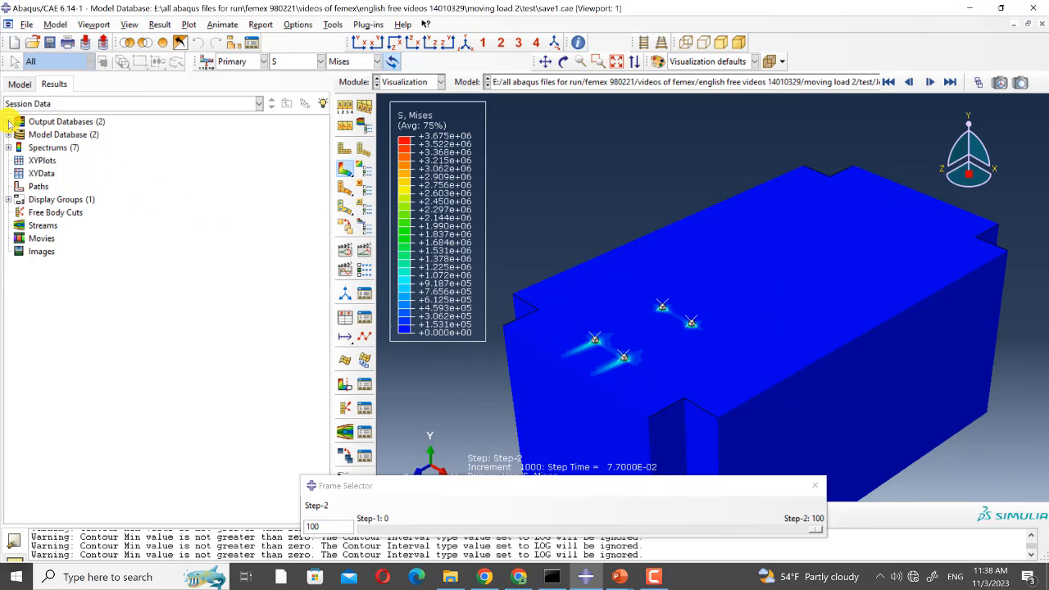
- Expand the output databases to list the history outputs of both Job-1-explicit-inp.odb and Job-2-implicit_inp.odb
left_click(8, 122)
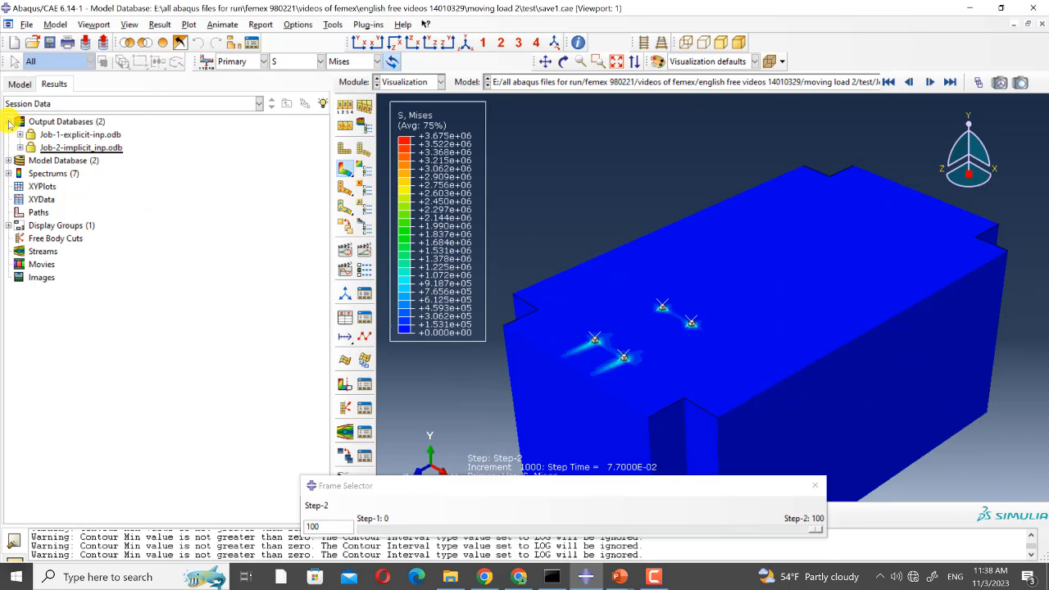
left_click(20, 135)
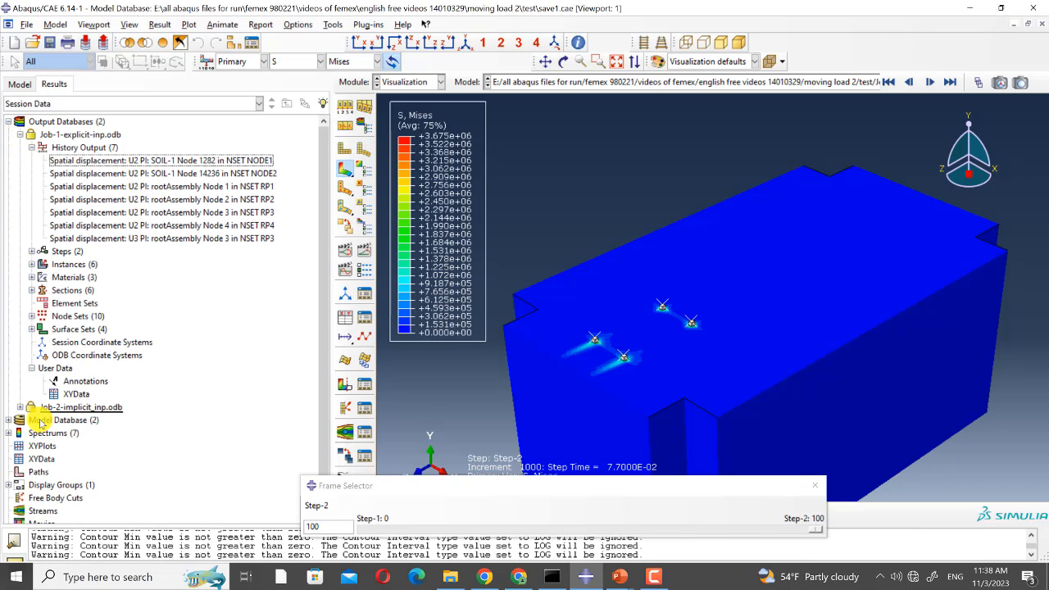
left_click(20, 408)
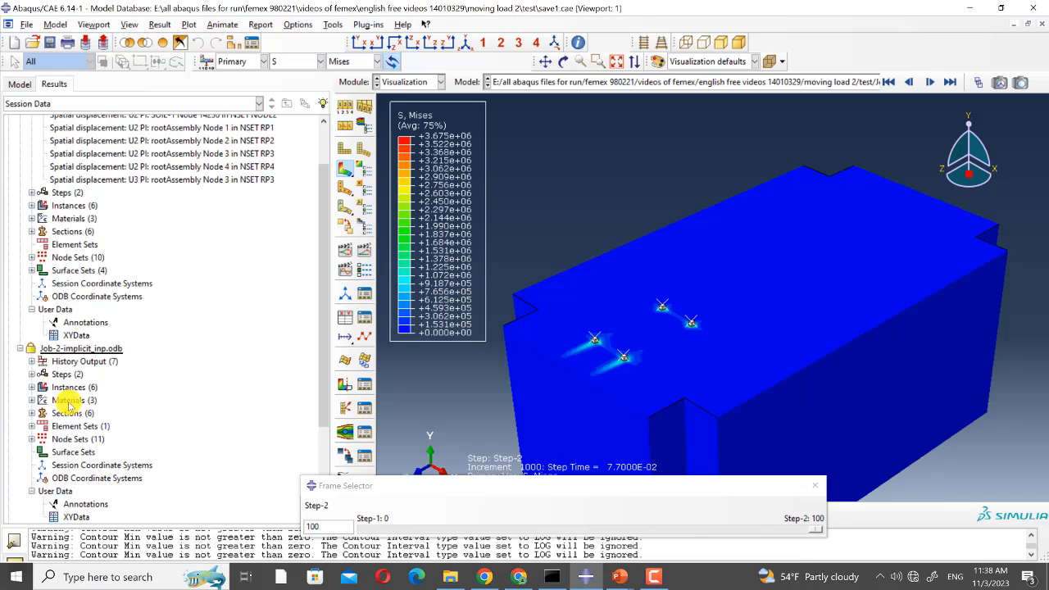
left_click(31, 362)
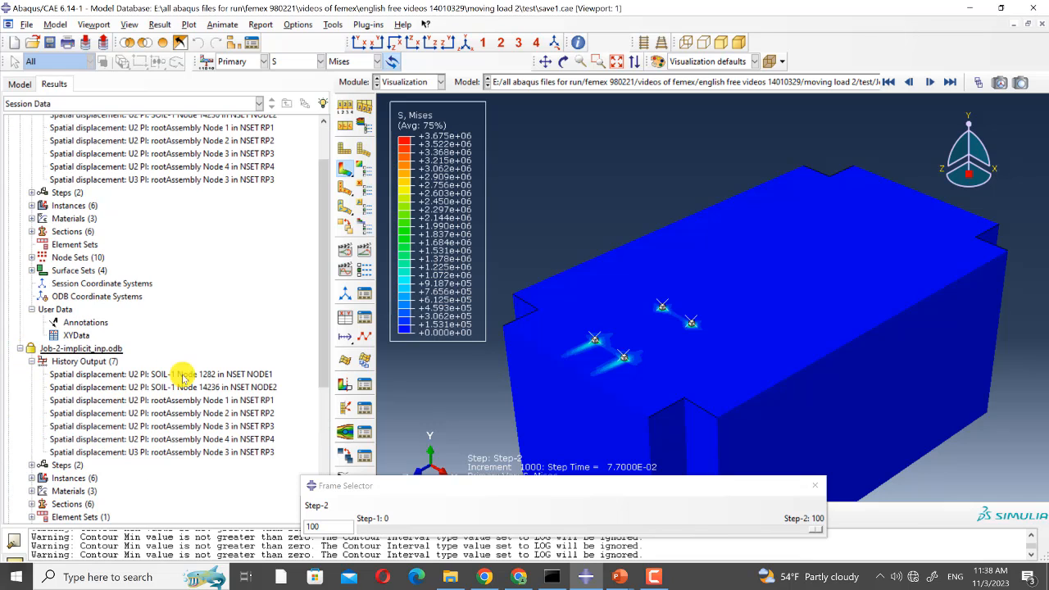
scroll(215, 284, "up", 2)
scroll(214, 284, "up", 1)
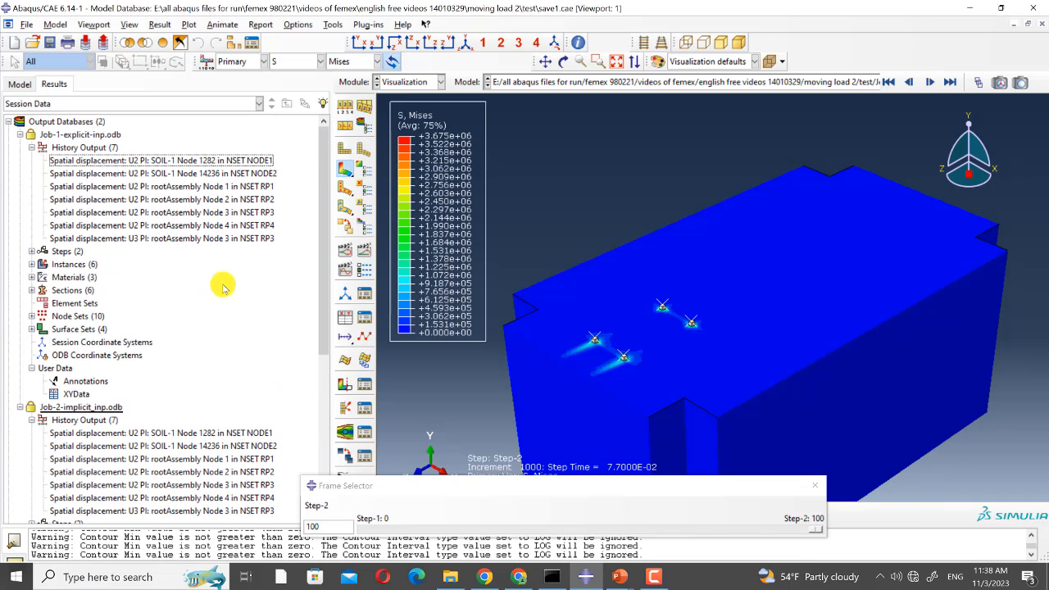
- Save the explicit job's U2 displacement history of SOIL-1 Node 1282 as U2_node1_explicit, without plotting the curve
left_click(174, 161)
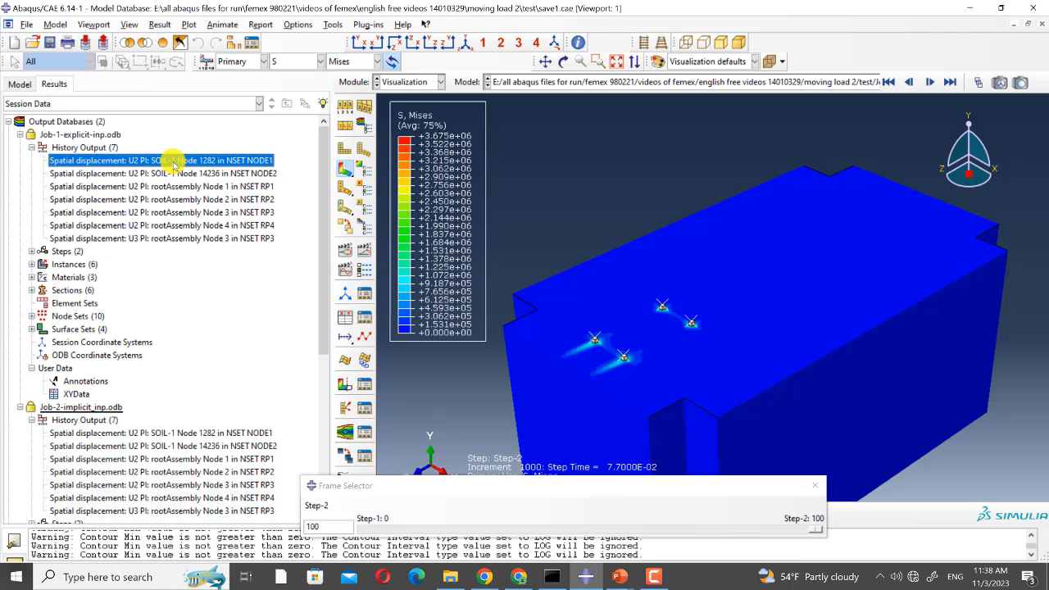
right_click(174, 162)
left_click(202, 211)
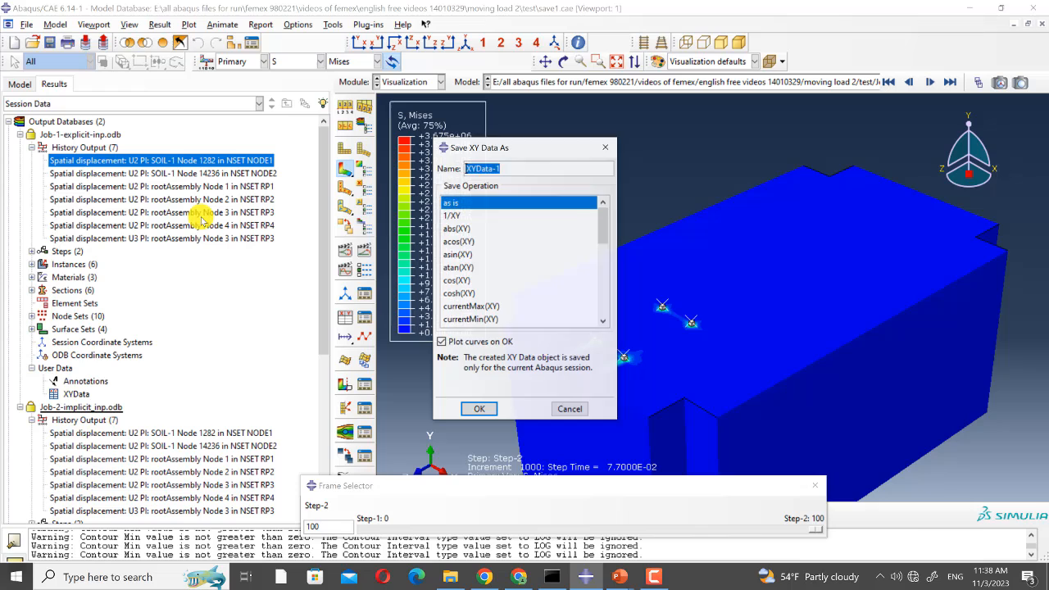
left_click(472, 345)
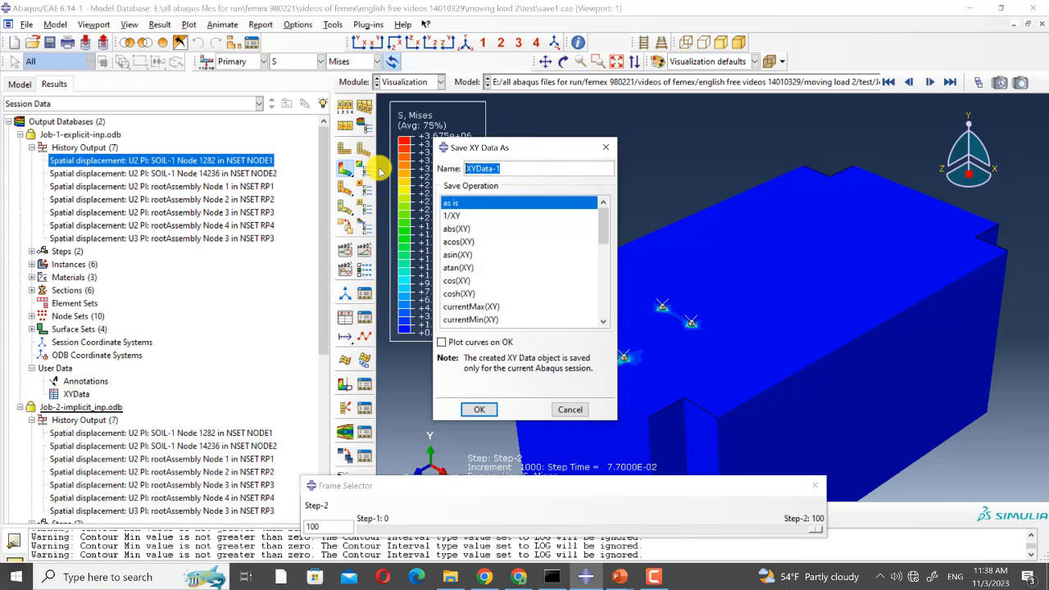
type("U2_node1_explicit")
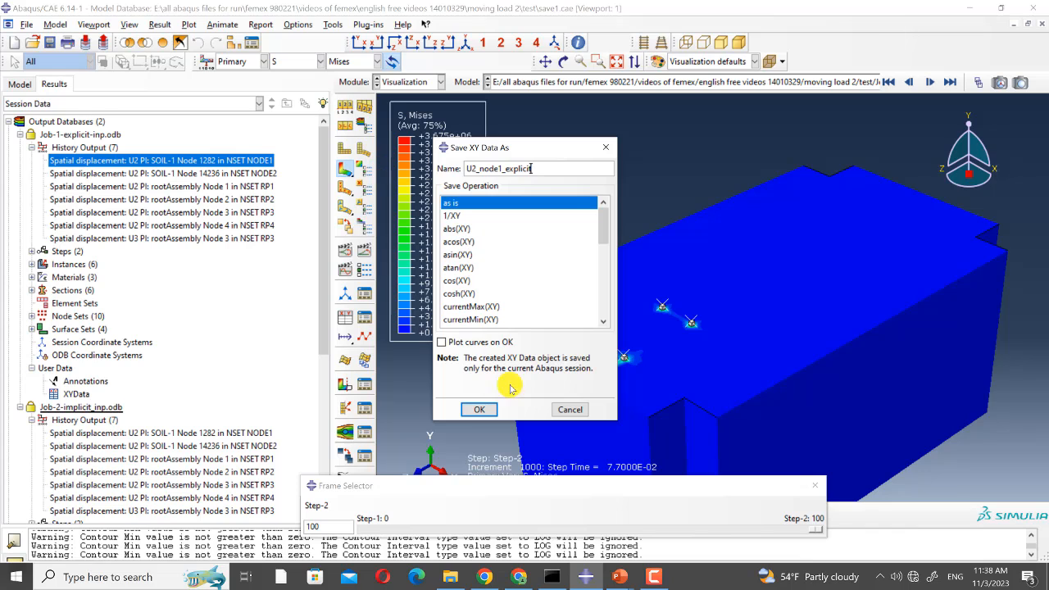
left_click(480, 409)
- Plot the saved U2_node1_explicit XY data and close the Frame Selector
scroll(230, 371, "down", 1)
scroll(230, 372, "down", 6)
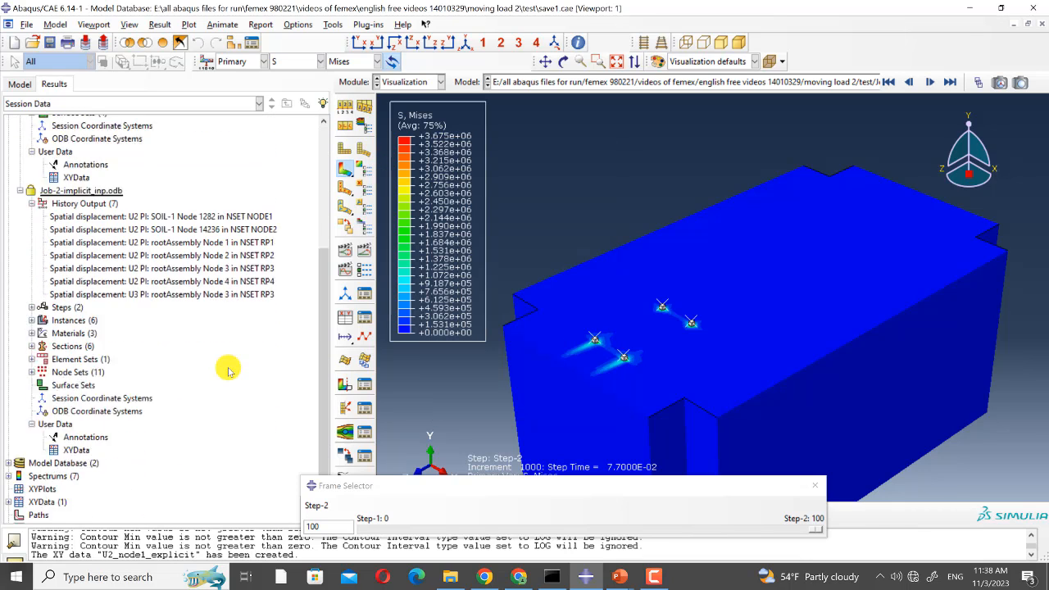
left_click(8, 440)
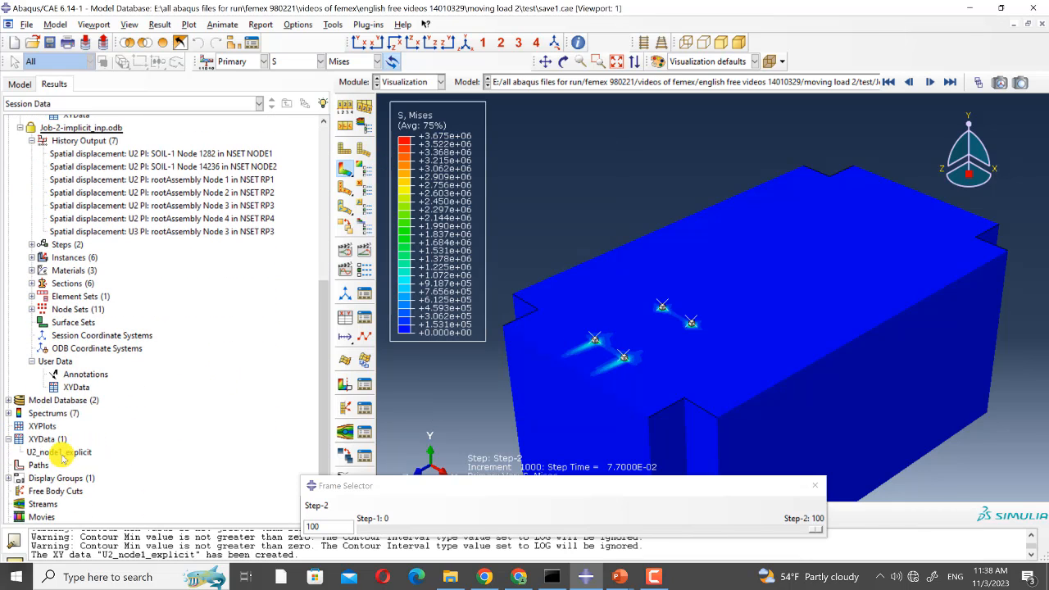
left_click(45, 451)
right_click(74, 452)
left_click(86, 446)
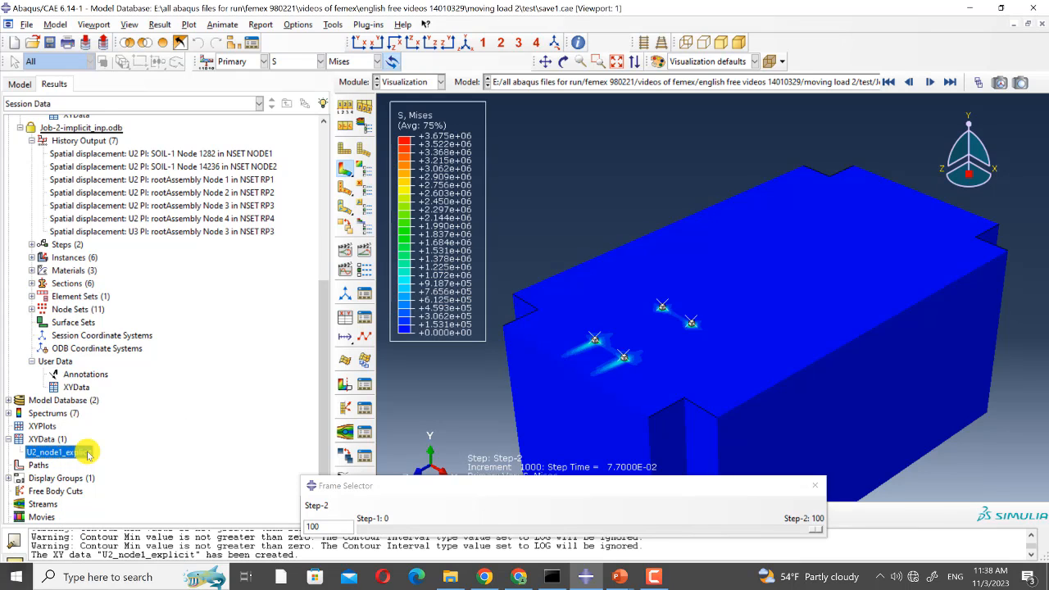
left_click_drag(601, 491, 519, 510)
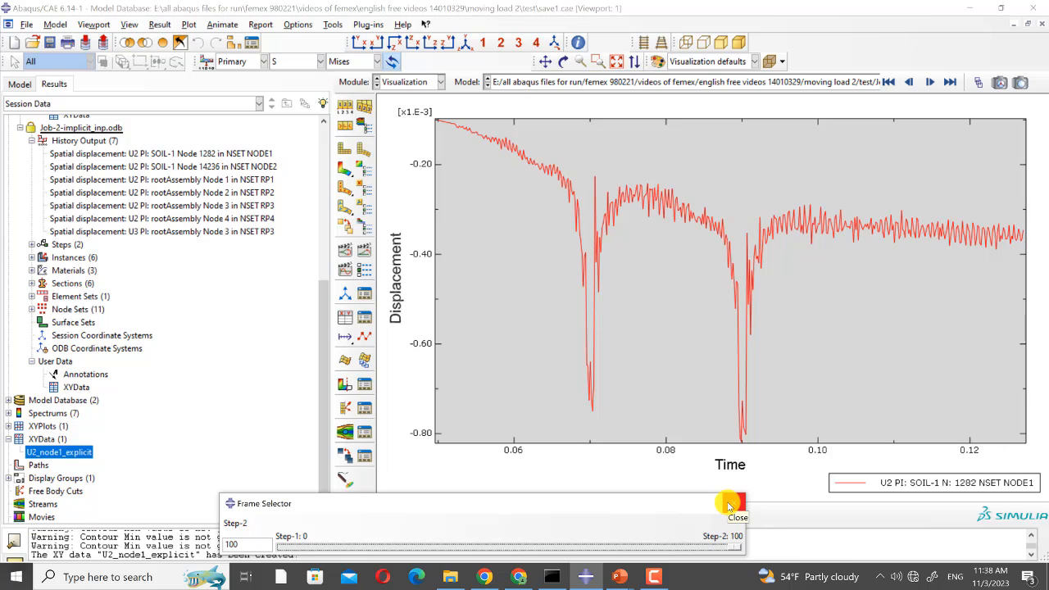
left_click(729, 505)
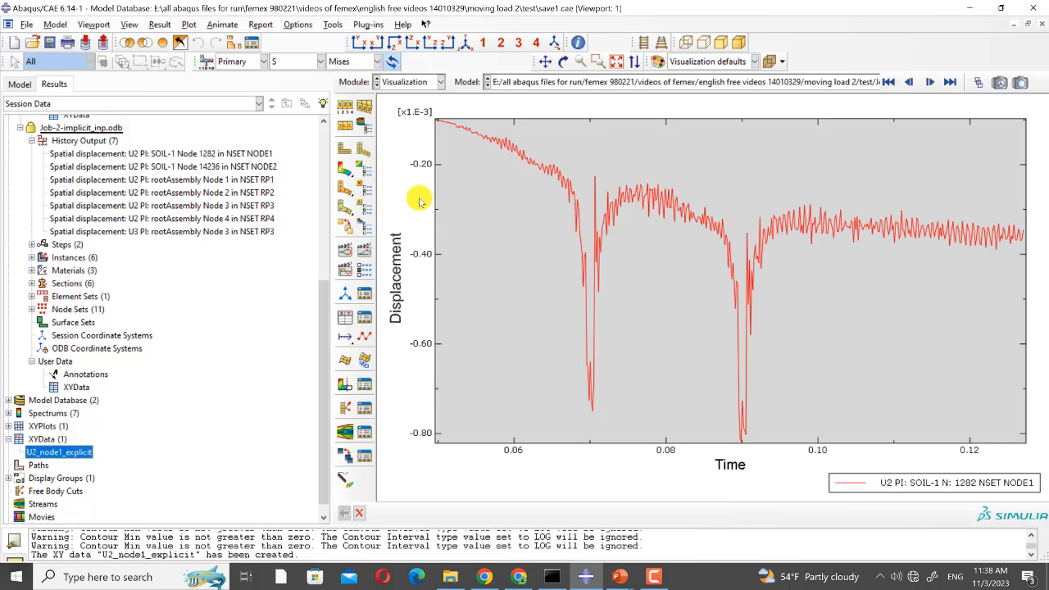
- Operate on XY data by applying butterworthFilter to U2_node1_explicit with a cutoff frequency of 1000, and plot the expression
left_click(351, 250)
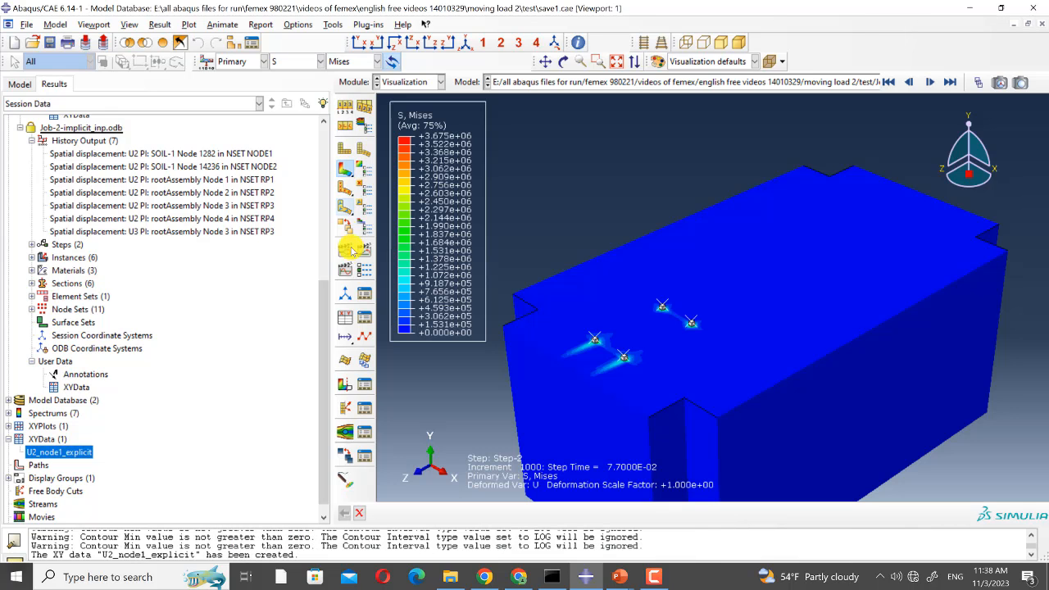
left_click(348, 319)
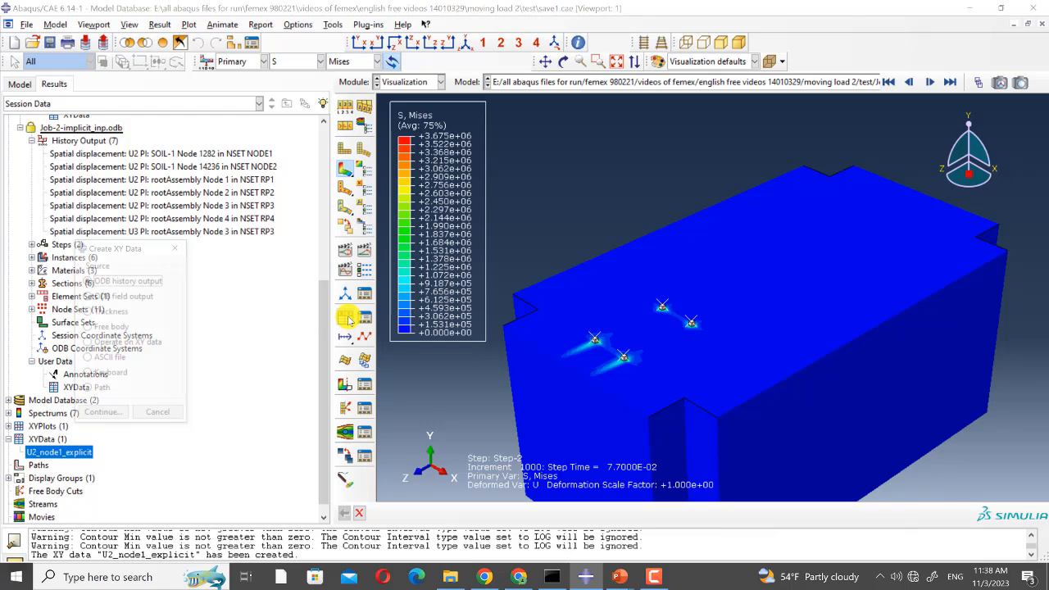
left_click(140, 344)
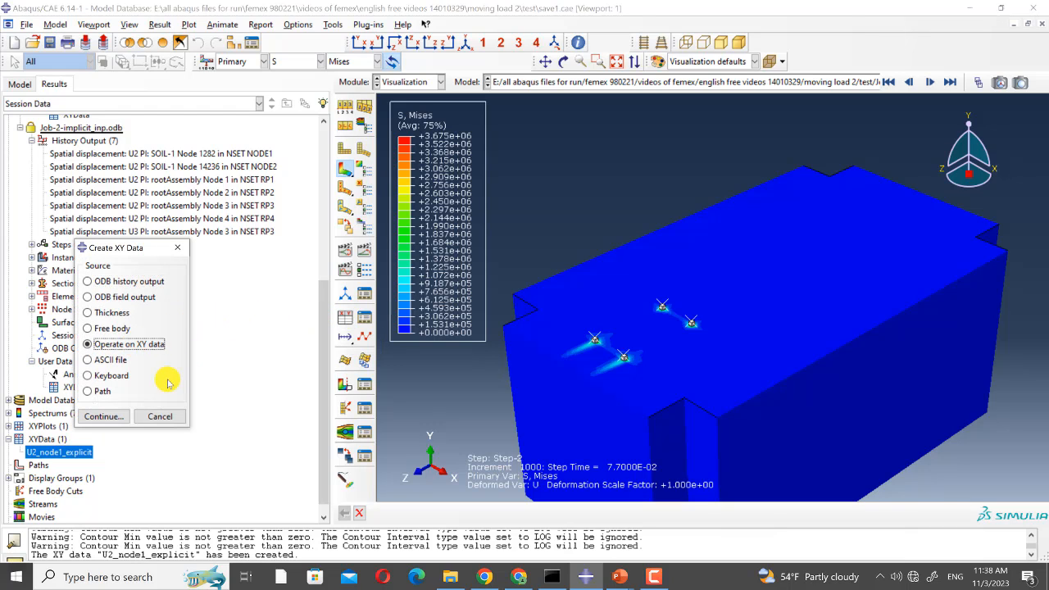
left_click(104, 418)
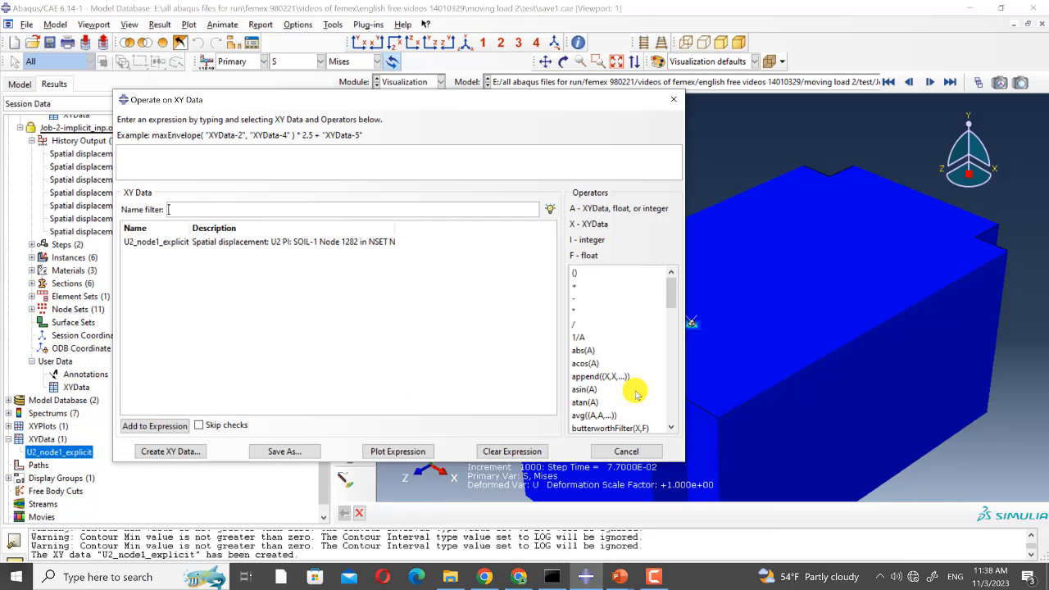
scroll(610, 377, "down", 1)
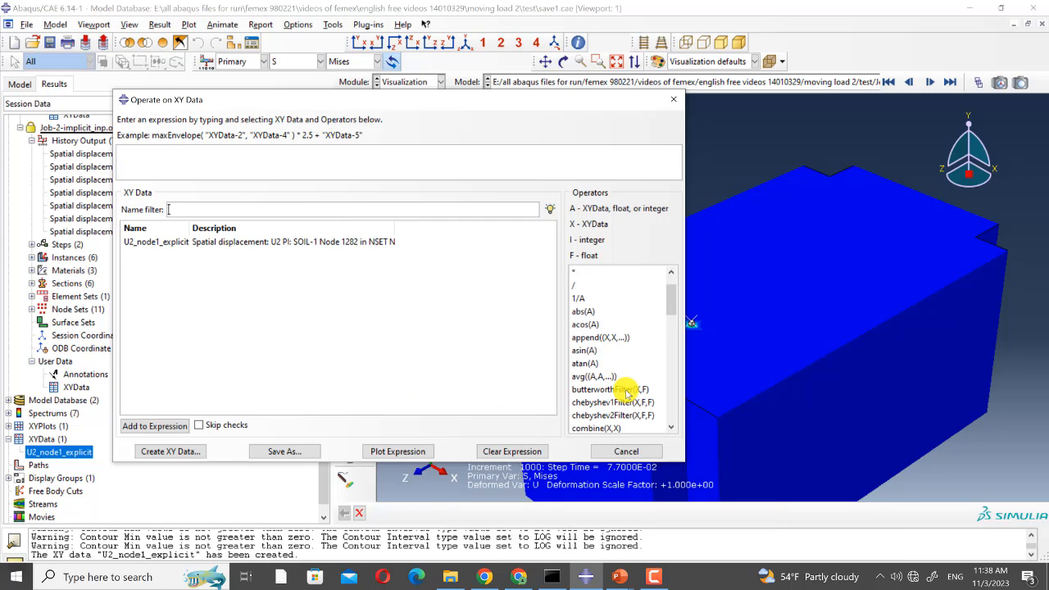
left_click(627, 390)
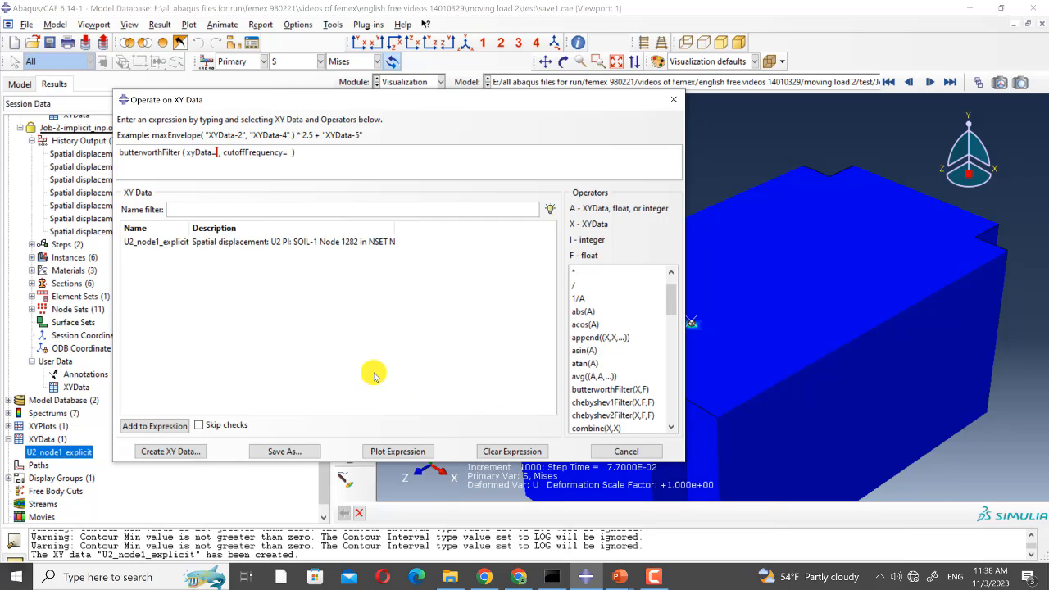
left_click(160, 244)
left_click(160, 244)
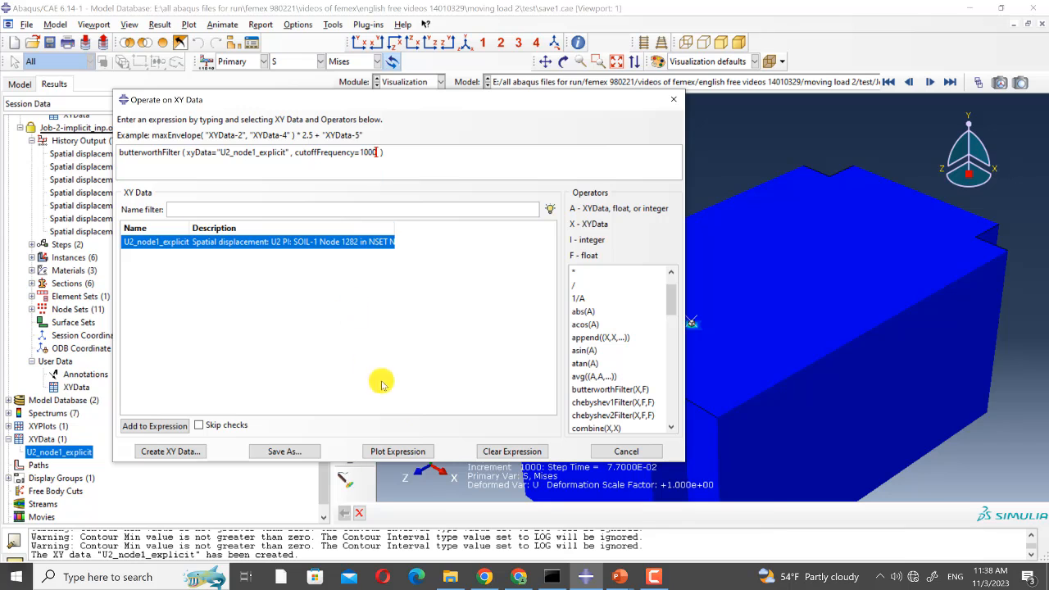
left_click(398, 451)
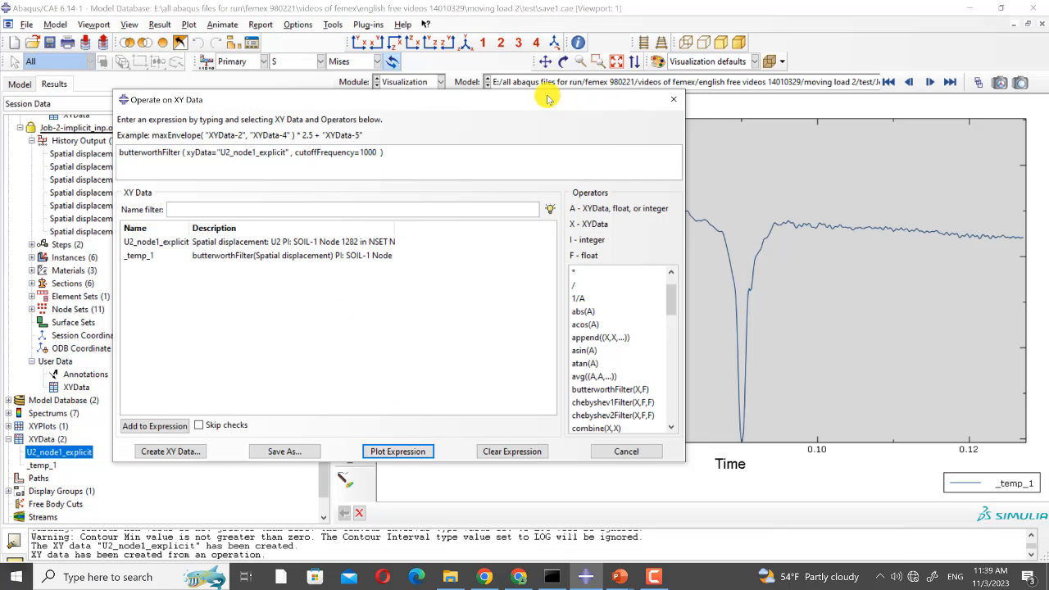
left_click_drag(544, 93, 334, 94)
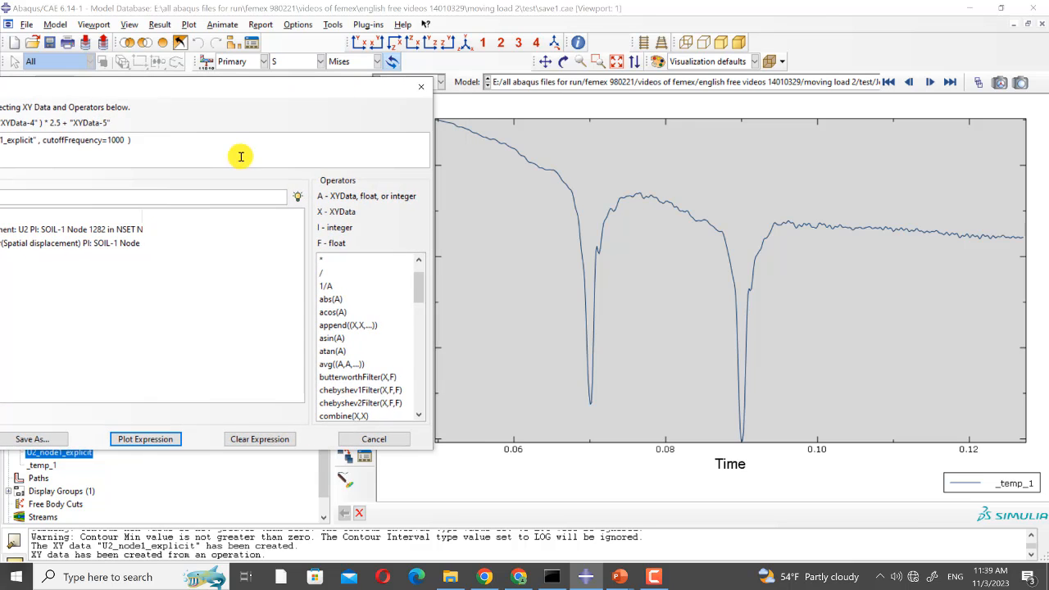
- Set the Butterworth filter's cutoff frequency to 500 and plot the expression again
double_click(115, 139)
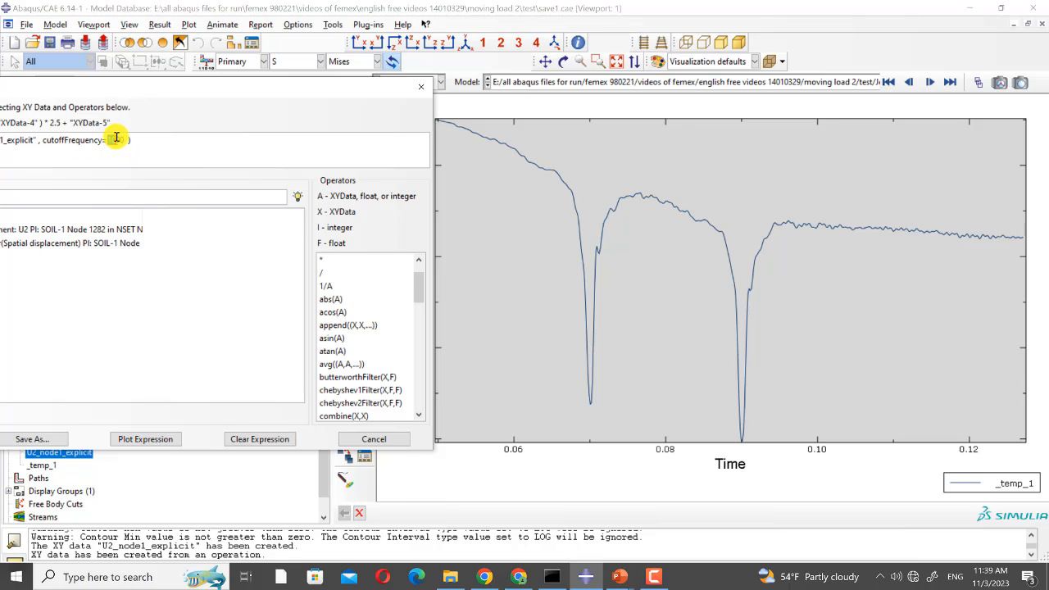
type("500")
left_click(146, 440)
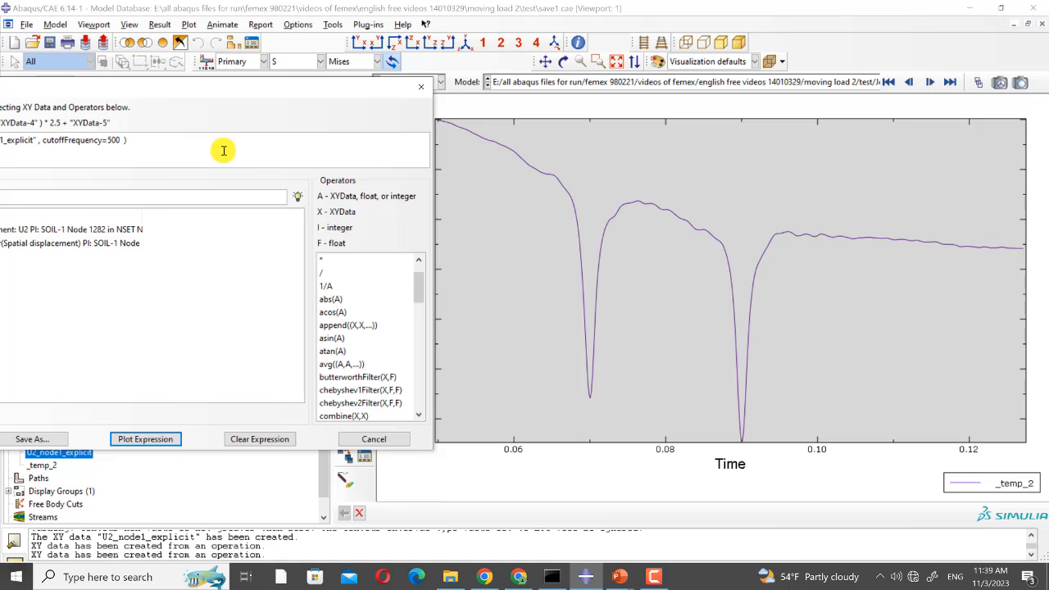
- Set the Butterworth filter's cutoff frequency to 250 and plot the expression
double_click(115, 139)
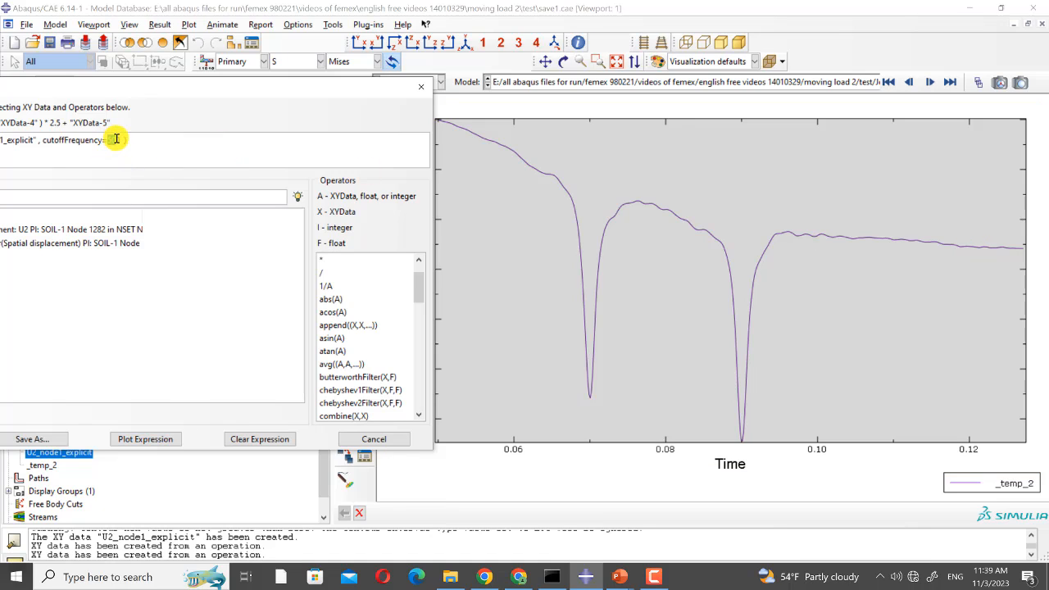
type("250")
left_click(172, 439)
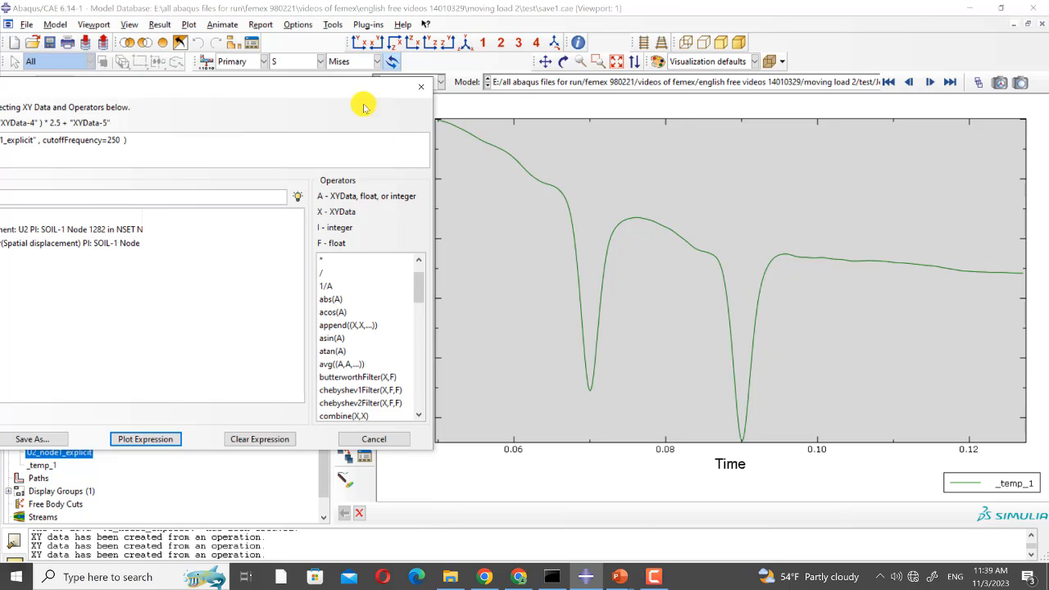
- Save the 250-cutoff filtered expression as XY data named U2_node1_explicit_250Hz
left_click_drag(398, 87, 697, 100)
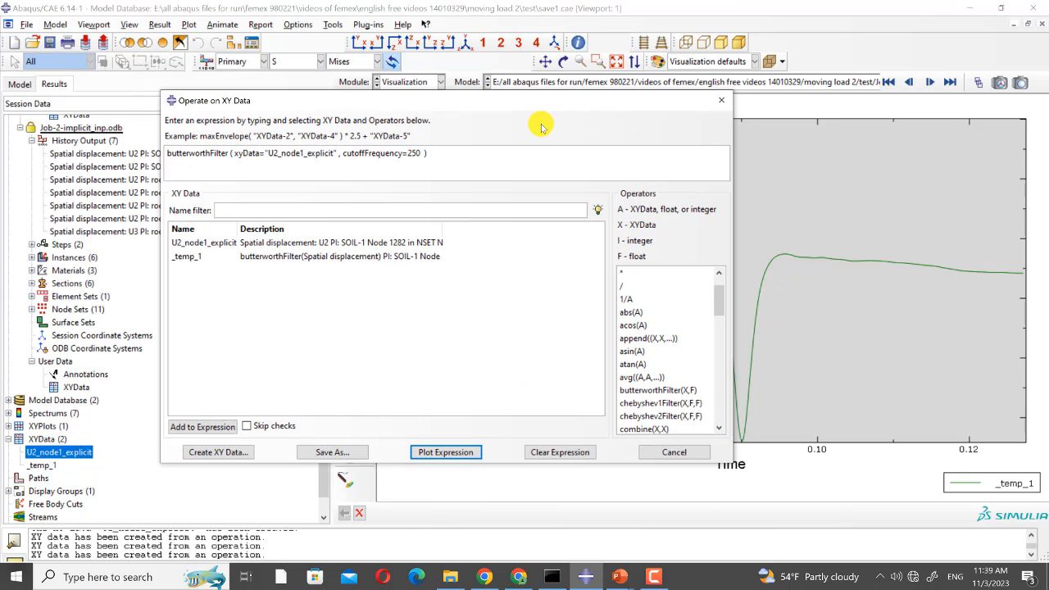
left_click(348, 454)
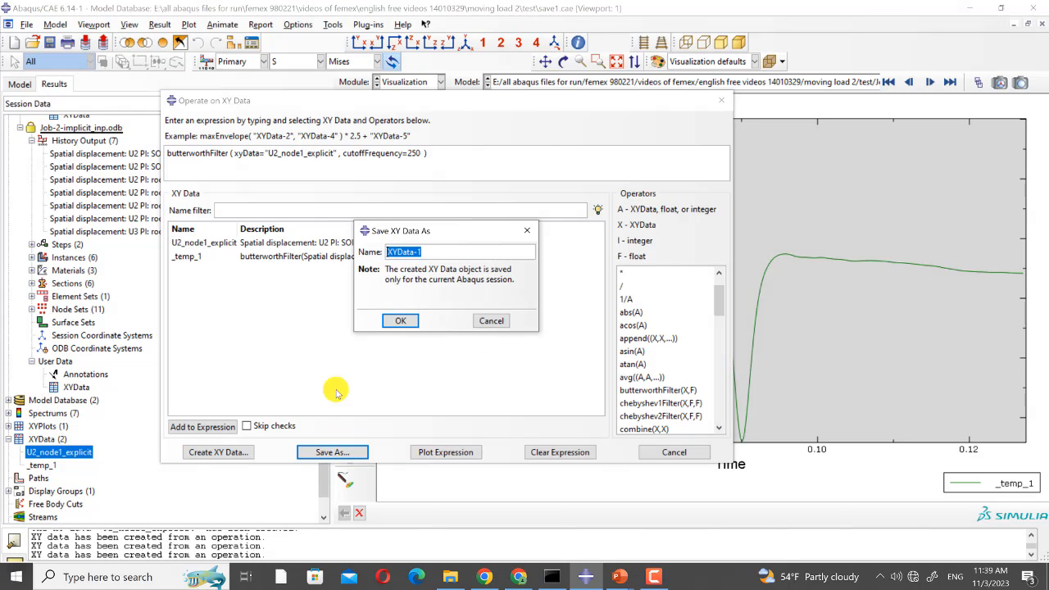
type("U2_node1_explicit_250Hz")
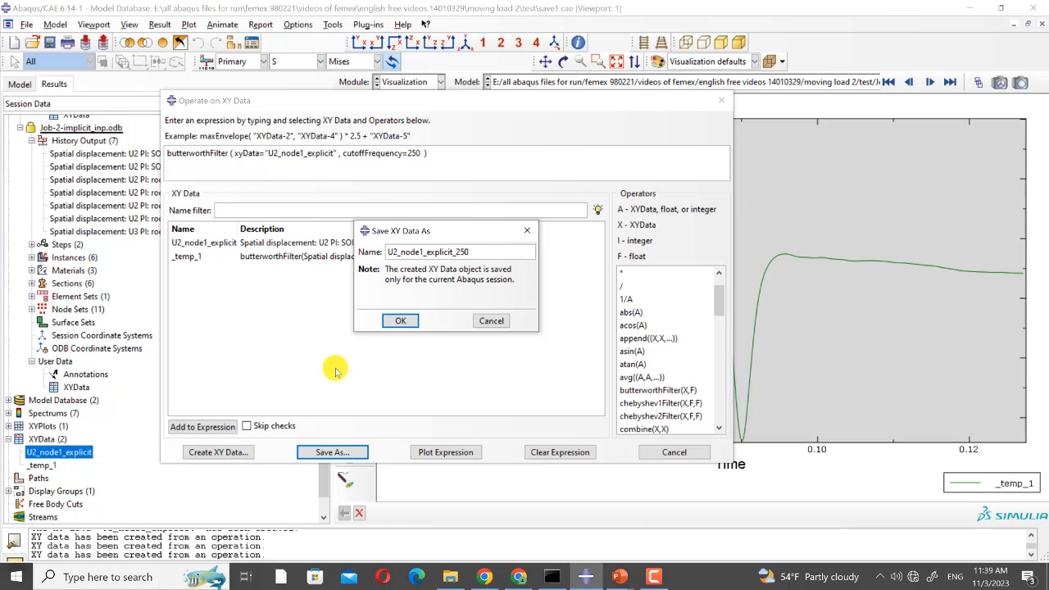
left_click(397, 321)
- Set the filter's cutoff frequency to 500, plot the expression and save it as U2_node1_explicit_500Hz
left_click_drag(408, 152, 417, 152)
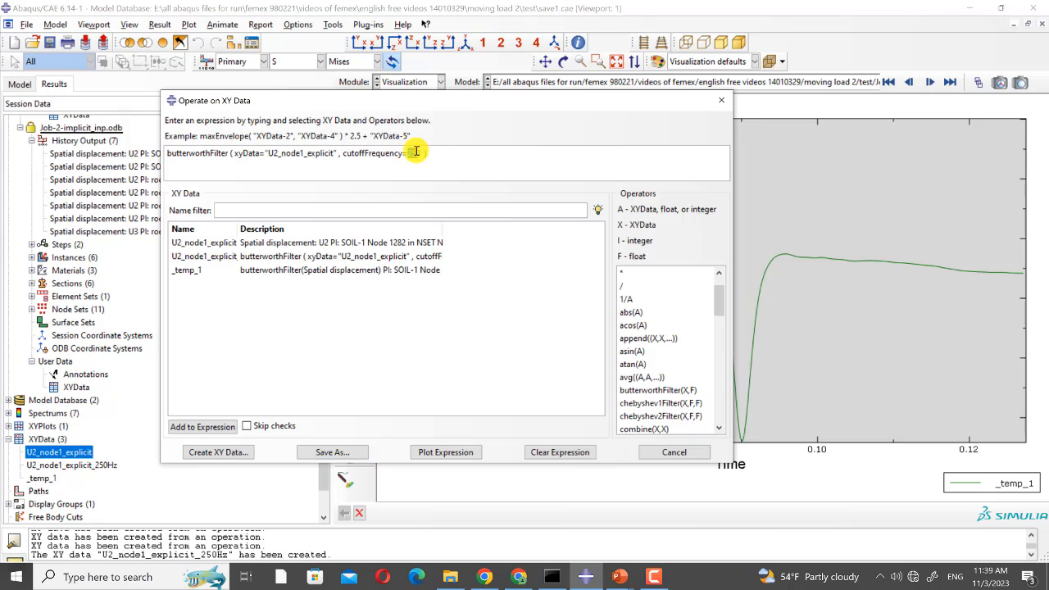
type("500")
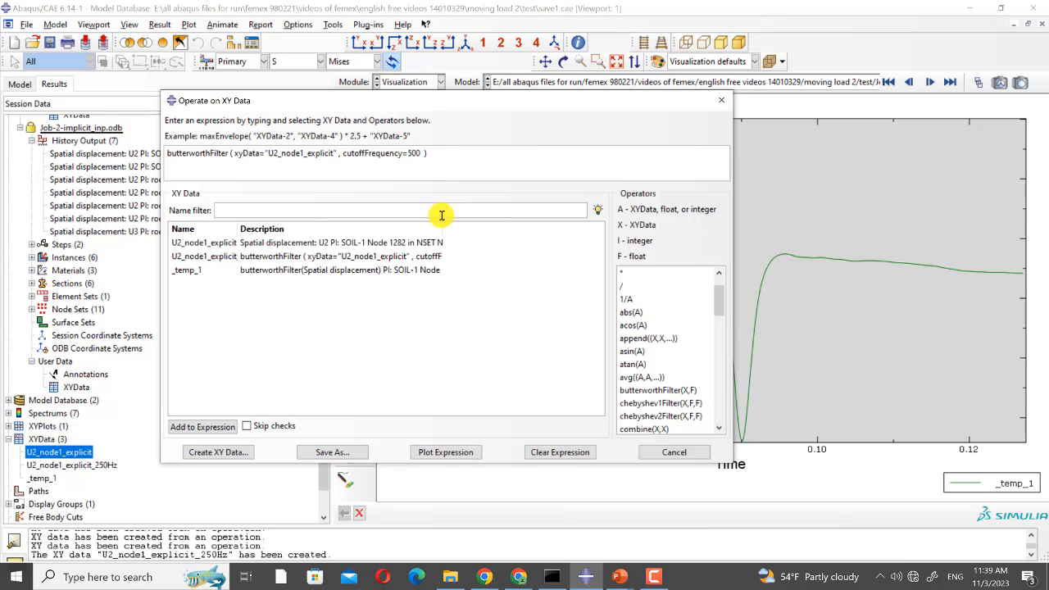
left_click(445, 452)
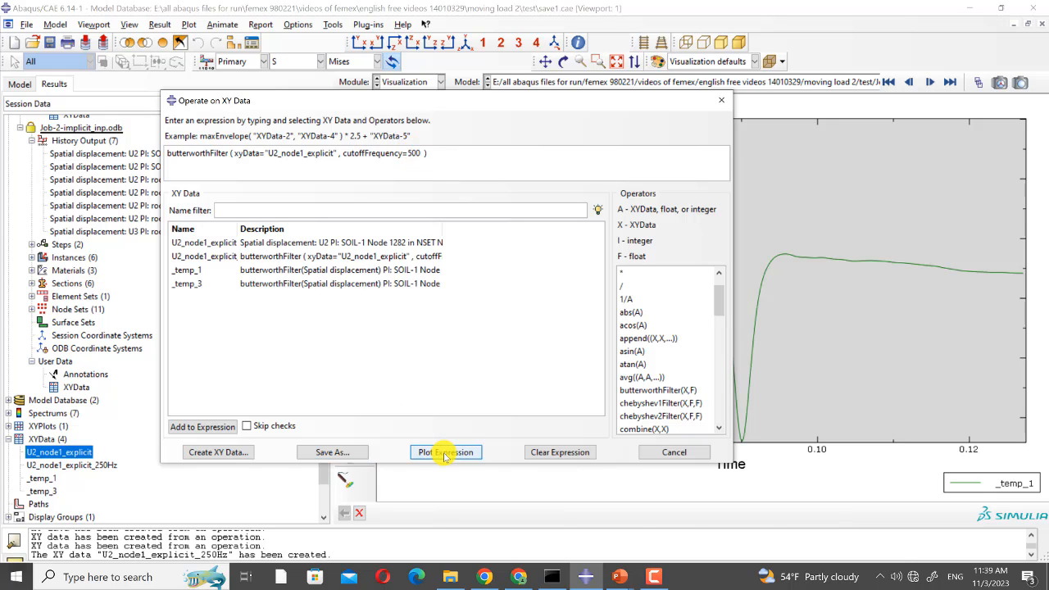
left_click(345, 452)
type("U2_node1_explicit_500Hz")
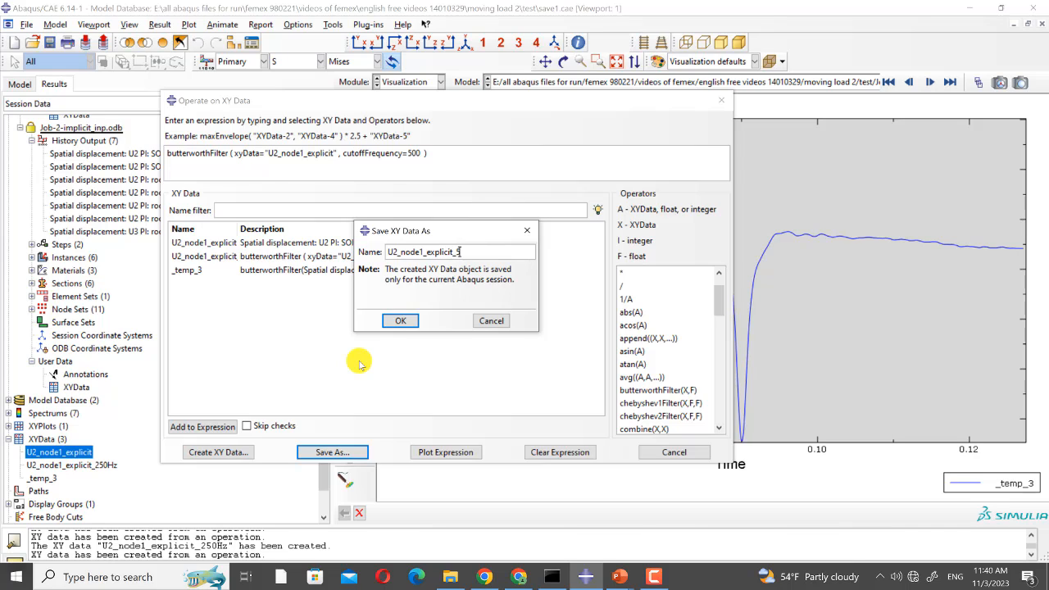
left_click(400, 320)
- Set the filter's cutoff frequency to 1000, save the result as U2_node1_explicit_1000Hz, and close the XY data operation dialog
left_click(410, 152)
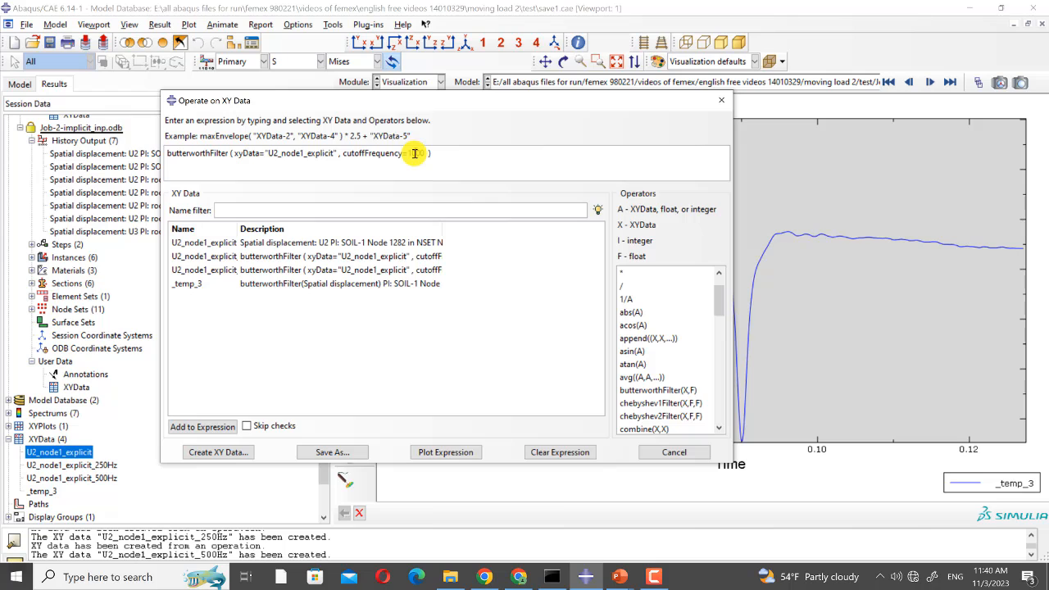
type("1000")
left_click(333, 452)
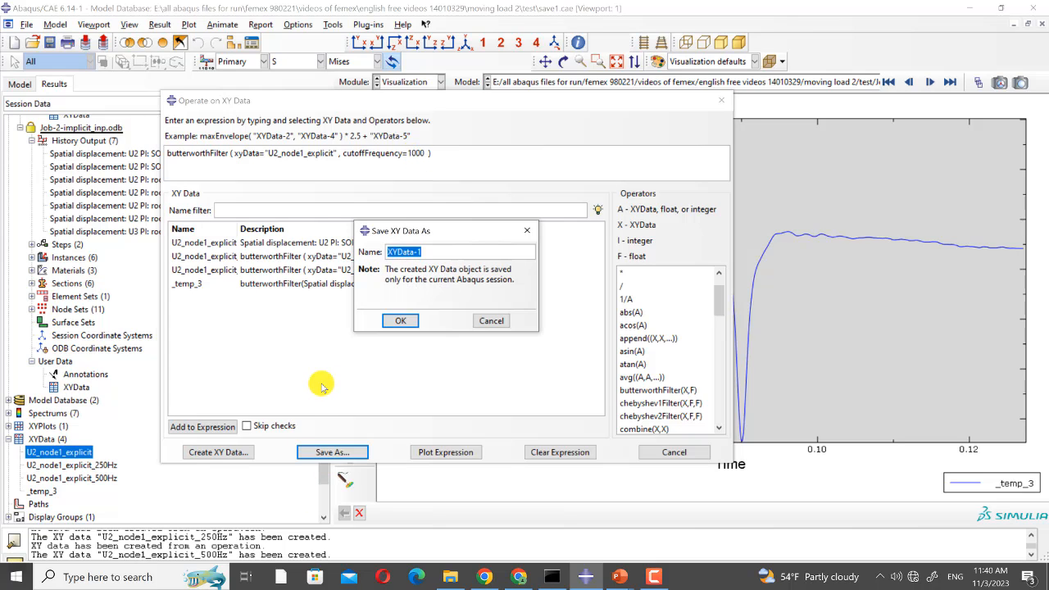
type("U2_node1_explicit_1000Hz")
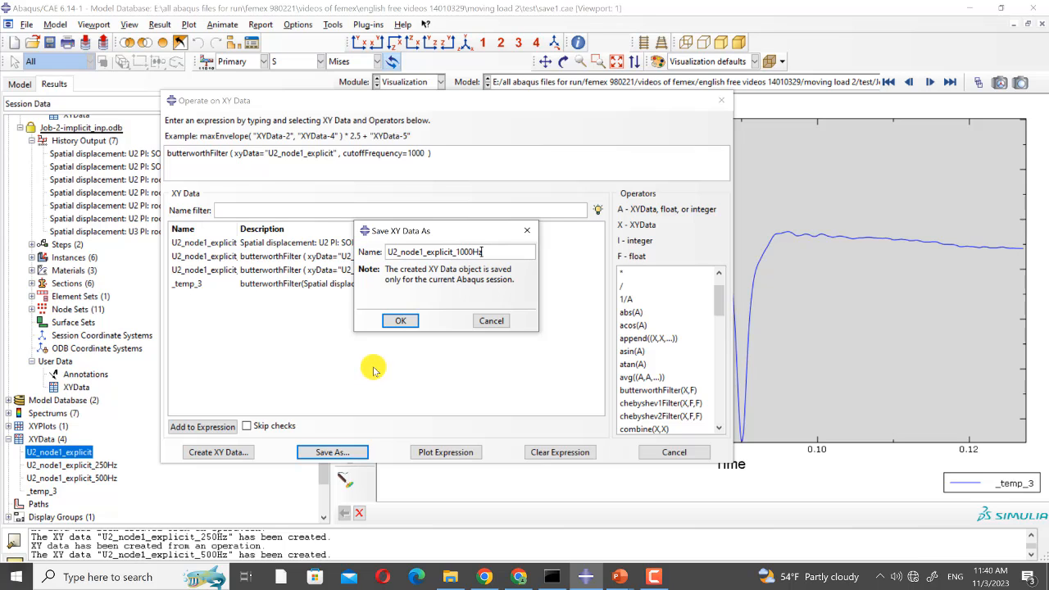
left_click(400, 320)
left_click(721, 102)
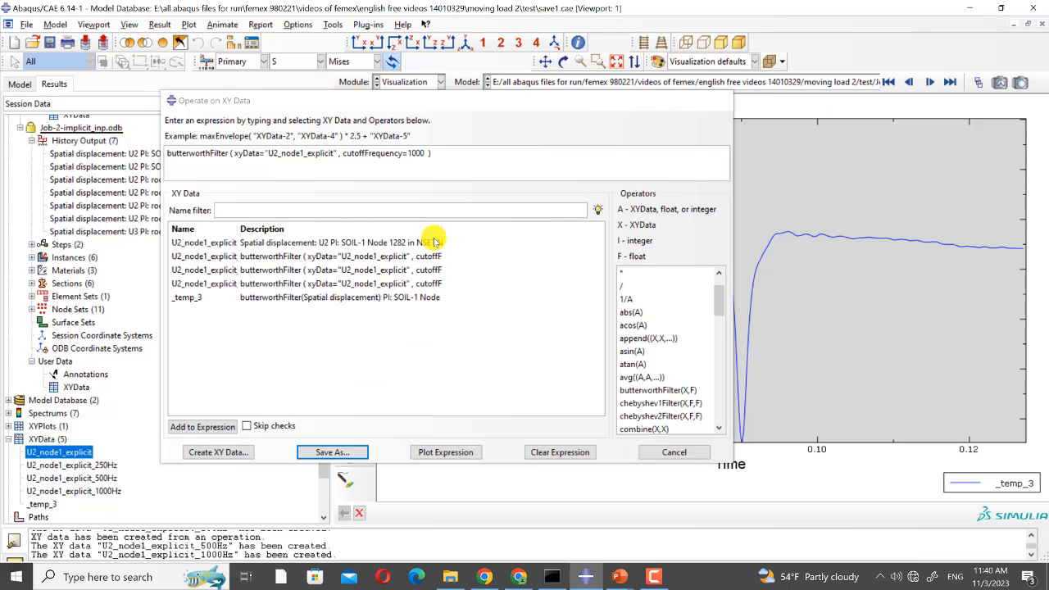
- Delete the temporary XY data _temp_3 from the session's XYData
scroll(89, 470, "down", 2)
left_click(54, 441)
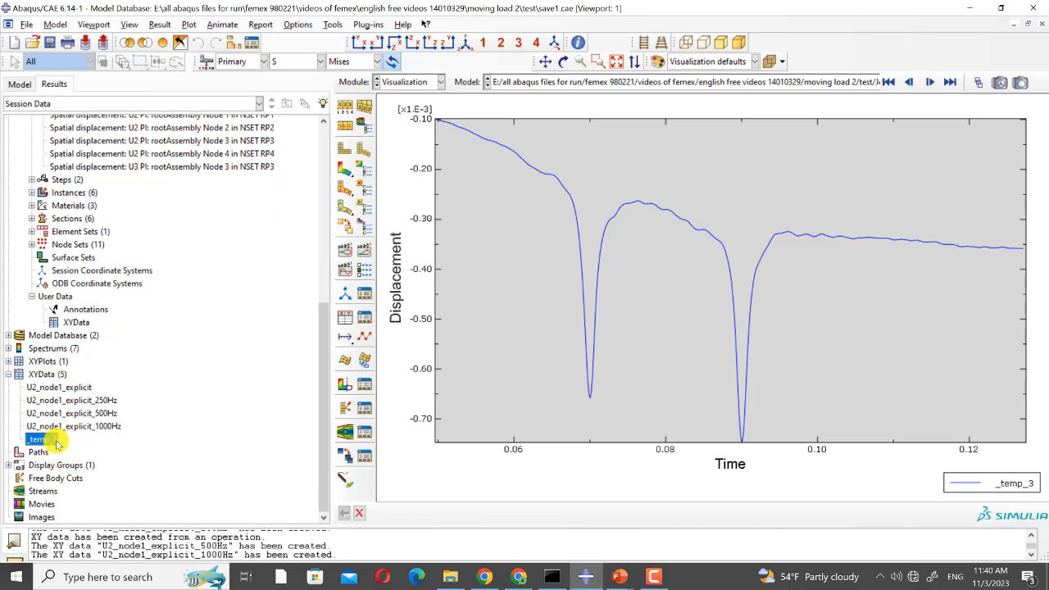
key("Delete")
left_click(498, 304)
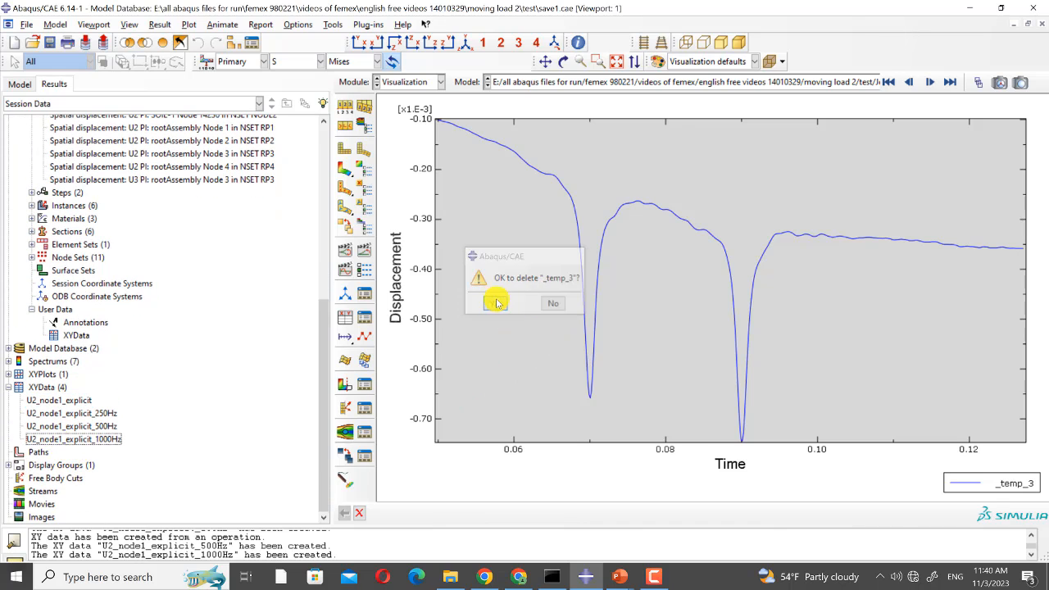
- Plot U2_node1_explicit and add the 250Hz, 500Hz and 1000Hz filtered U2_node1_explicit curves to the same plot
right_click(79, 402)
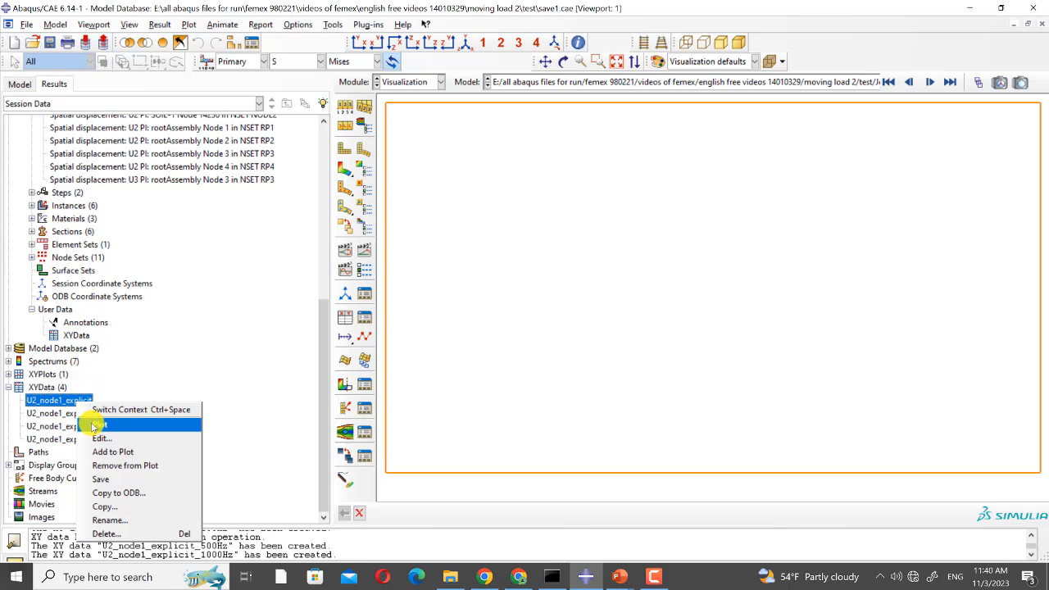
left_click(95, 427)
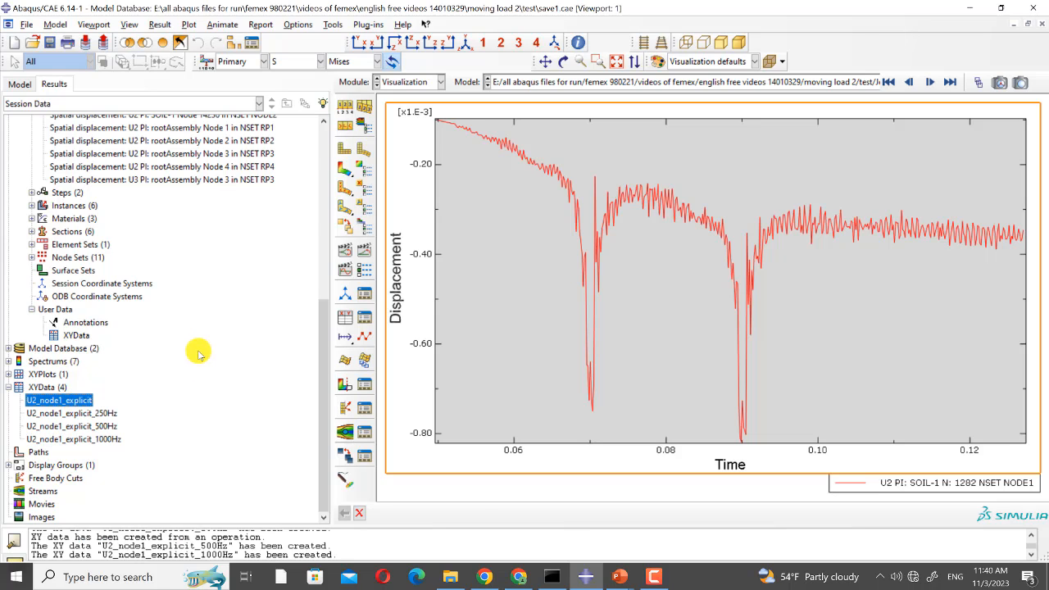
right_click(88, 417)
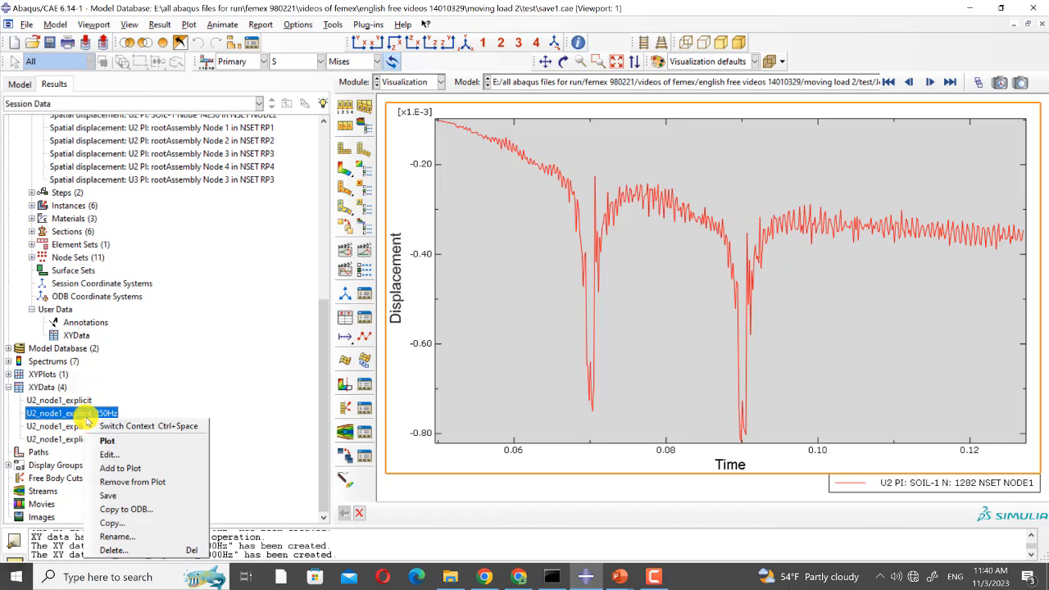
left_click(121, 468)
left_click(98, 427)
right_click(98, 427)
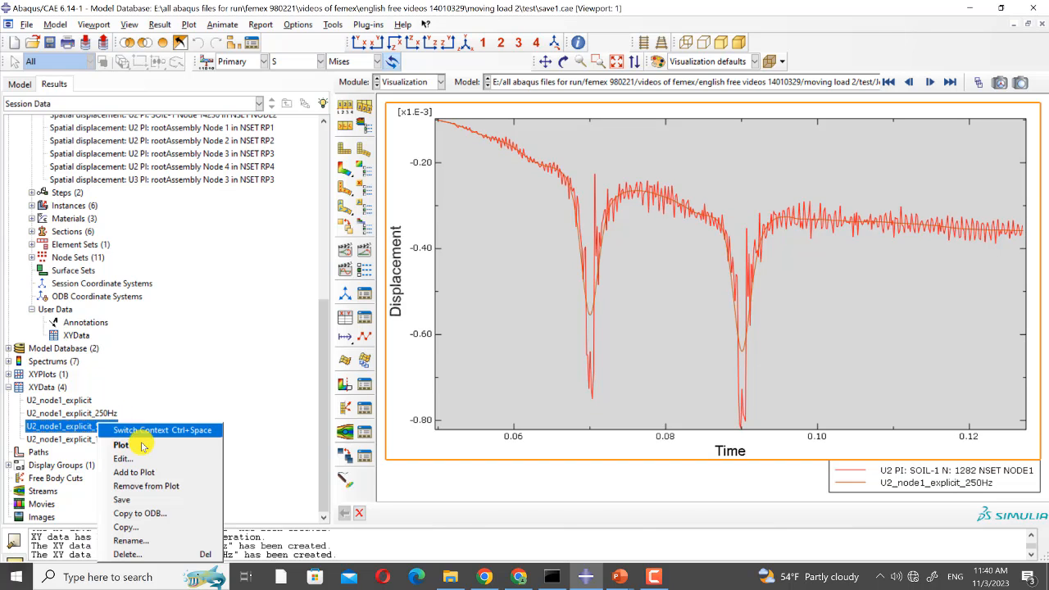
left_click(144, 474)
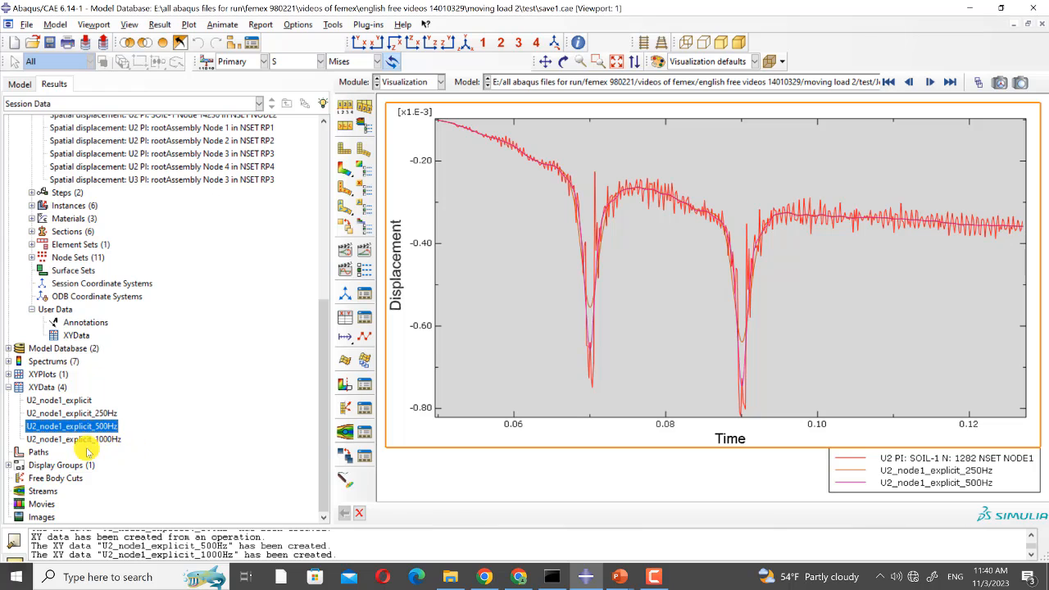
left_click(83, 440)
right_click(97, 439)
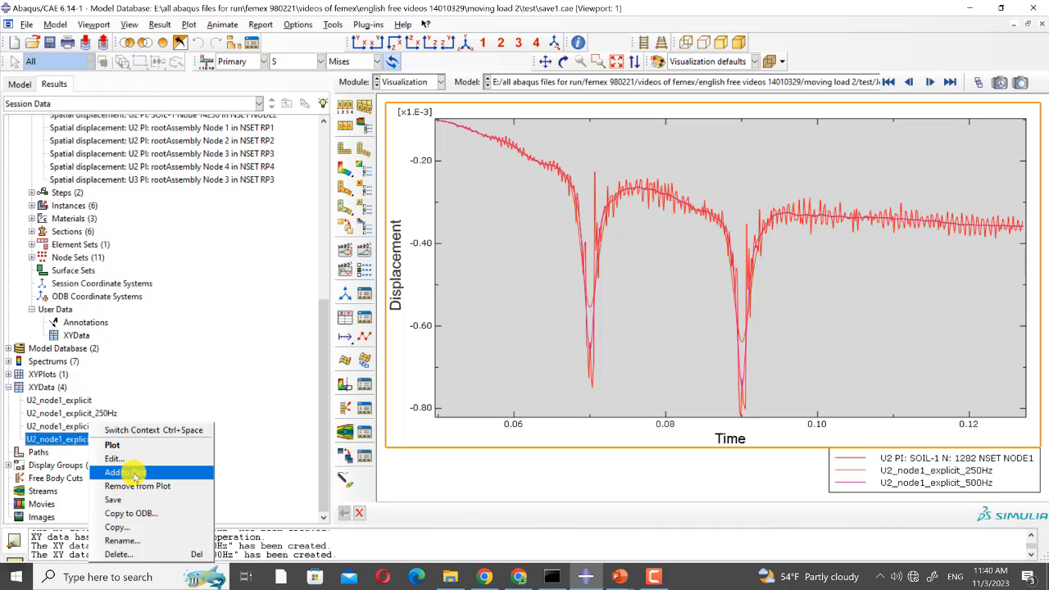
left_click(135, 474)
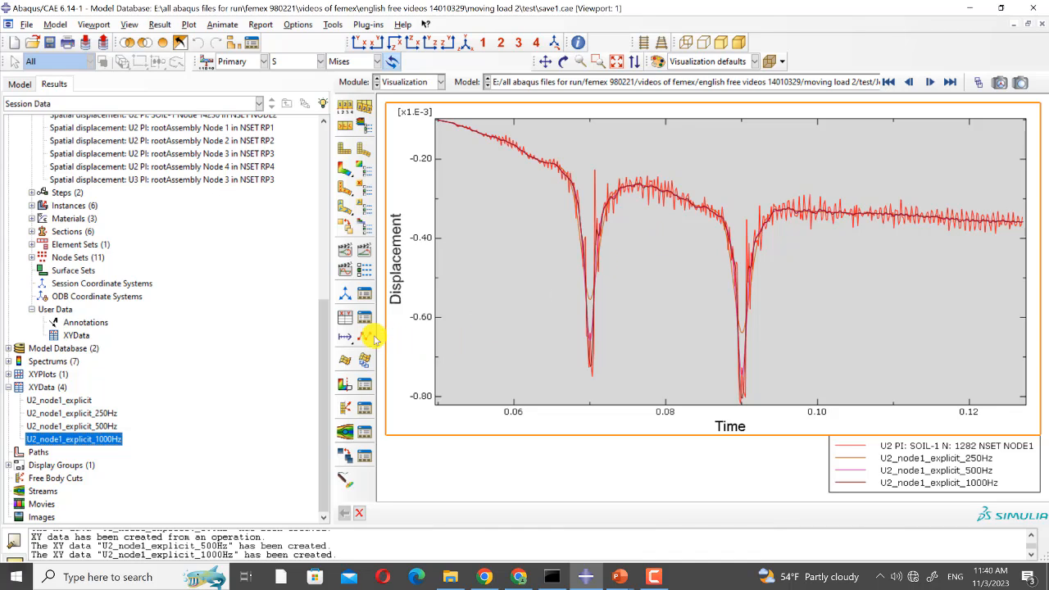
- Make the chart legend inset and move it inside the plot area, near the lower-right corner of the grid
double_click(861, 463)
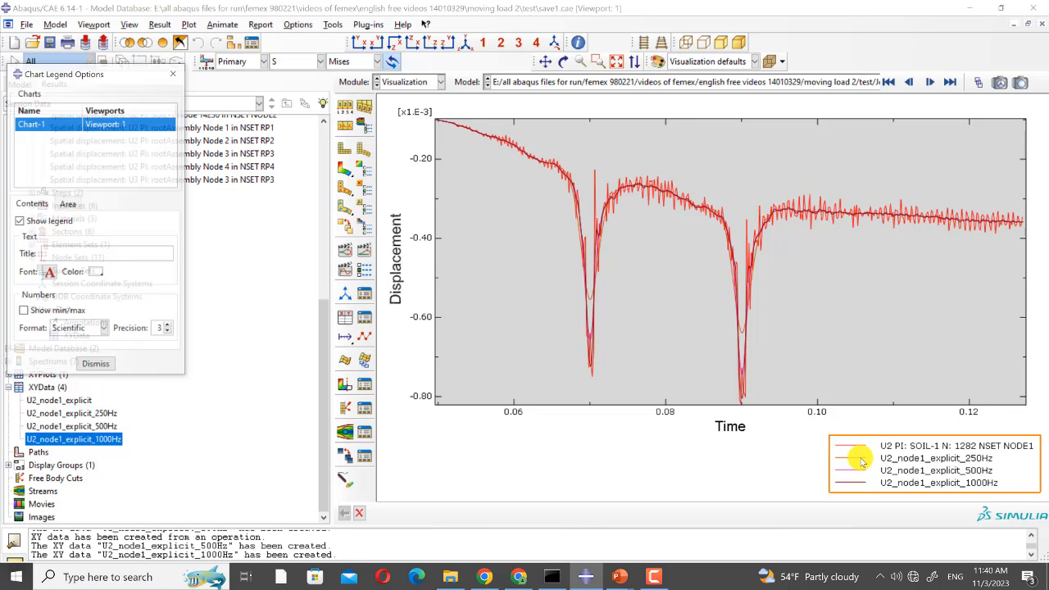
left_click(68, 204)
left_click(25, 237)
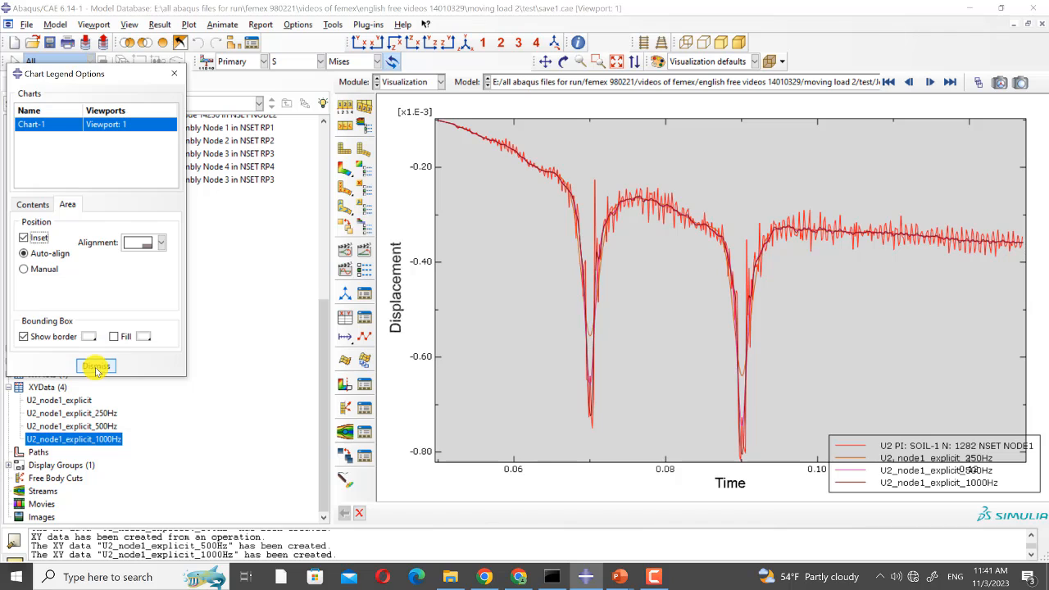
left_click(96, 365)
left_click_drag(966, 449, 941, 407)
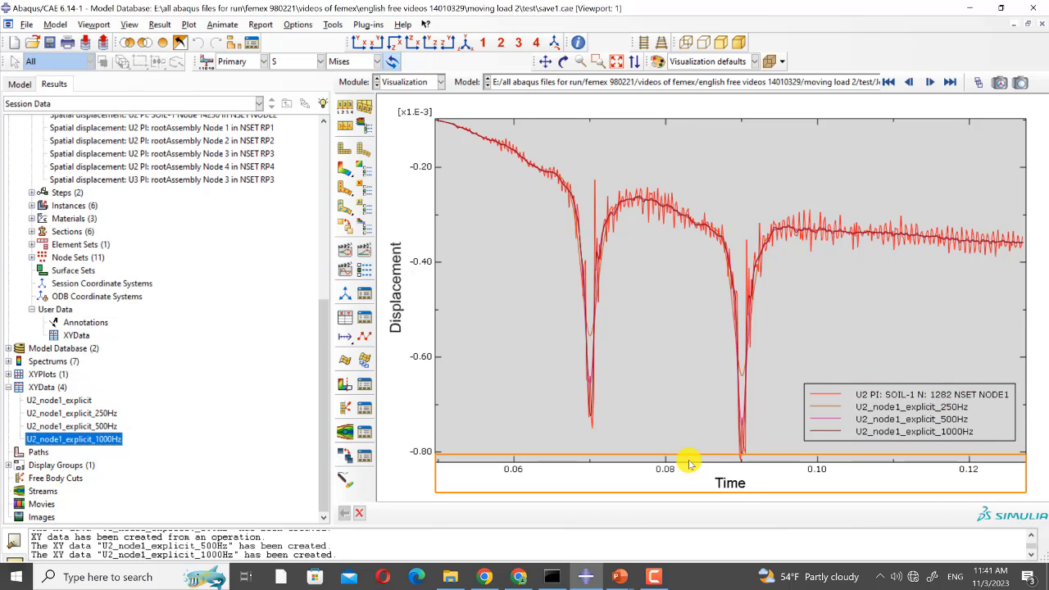
- Change the line and symbol colors of the unfiltered U2_node1_explicit curve to blue in the curve options
left_click(364, 340)
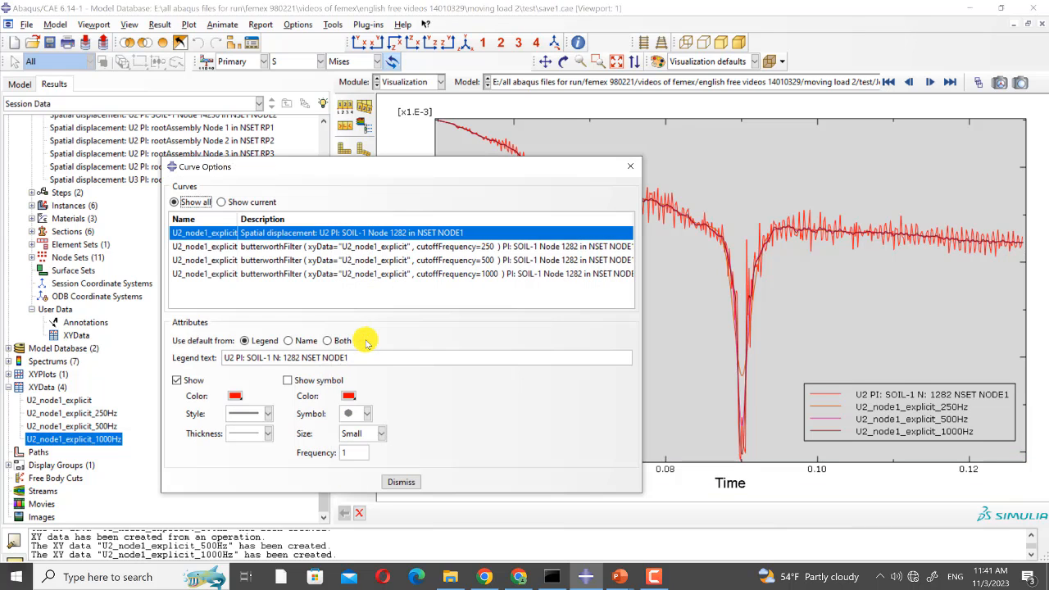
left_click_drag(403, 164, 300, 152)
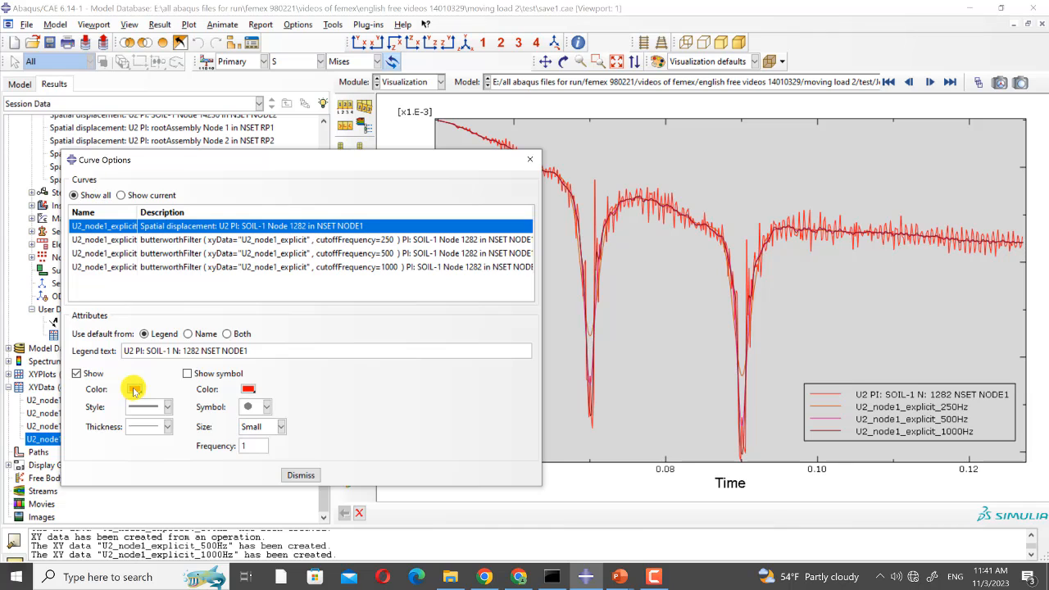
left_click(135, 391)
left_click(68, 436)
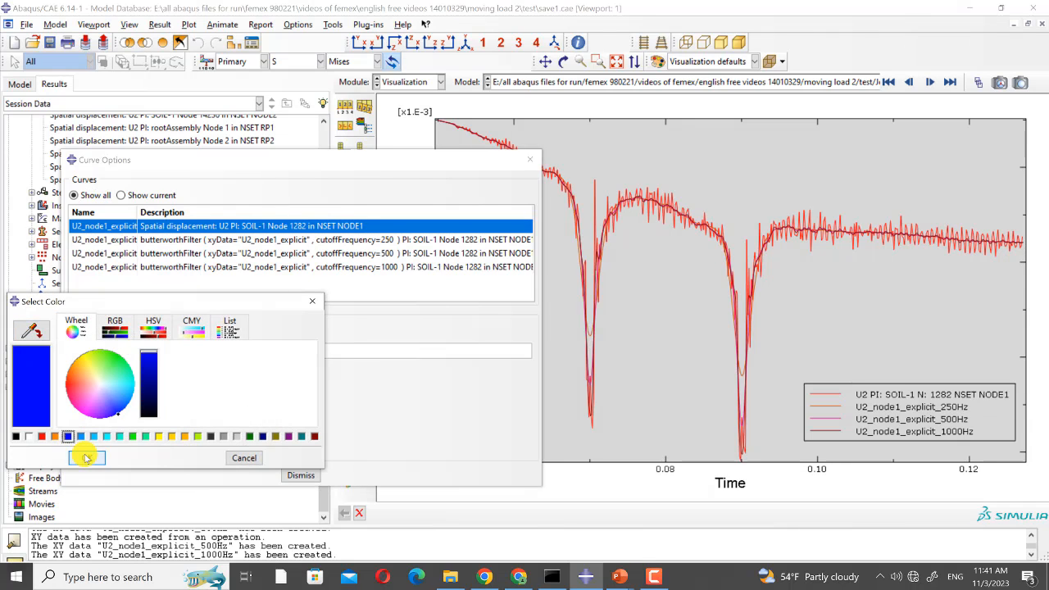
left_click(85, 458)
left_click(250, 394)
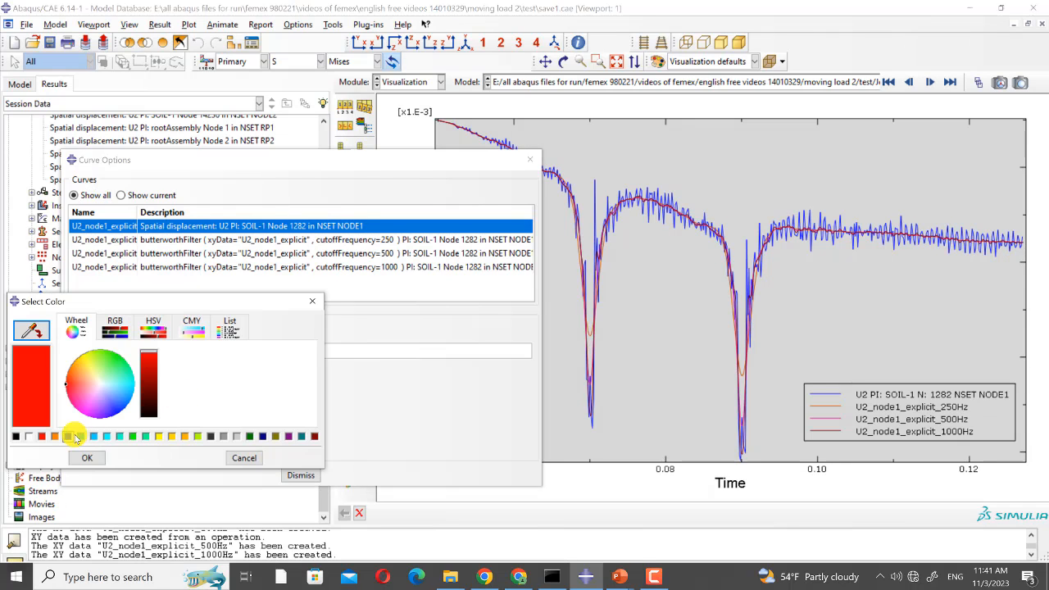
left_click(74, 437)
left_click(87, 457)
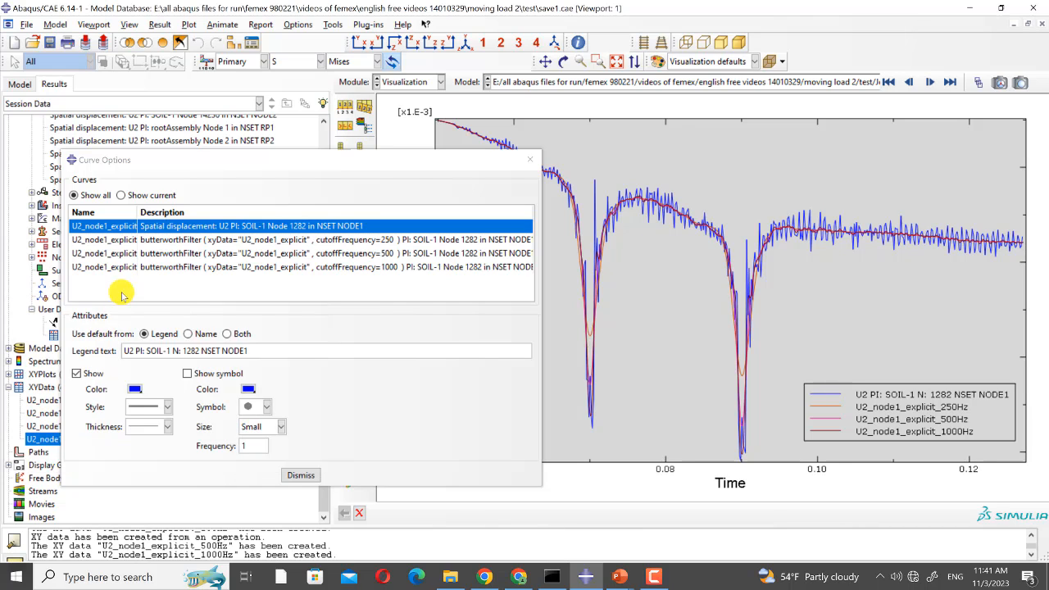
- Widen the curve list's Name column and set the unfiltered curve's legend text to U2_node1_explicit
left_click_drag(138, 210, 206, 211)
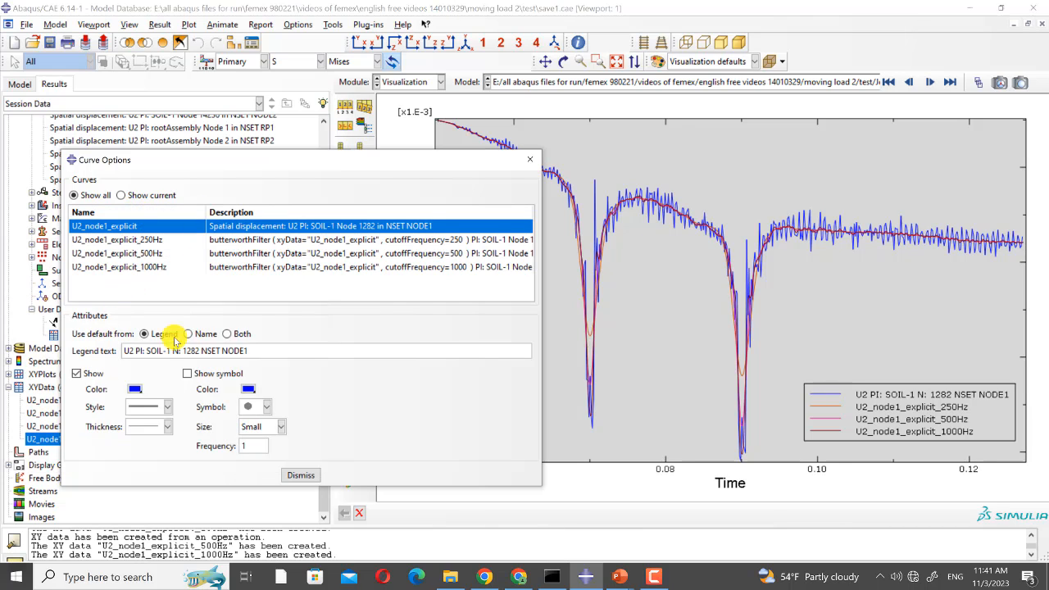
left_click_drag(257, 351, 135, 351)
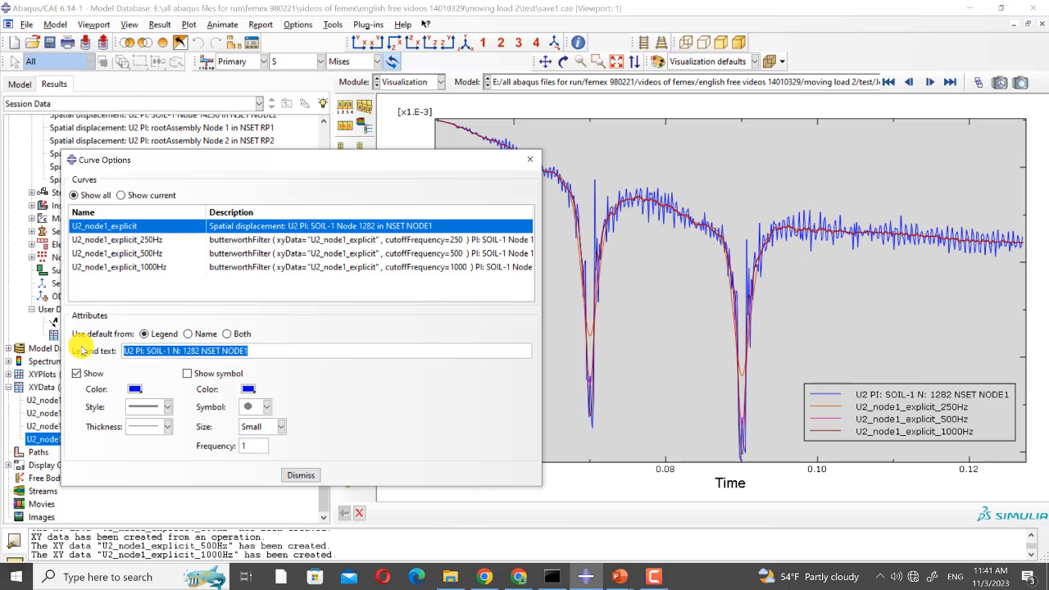
type("U2_node1_explicit")
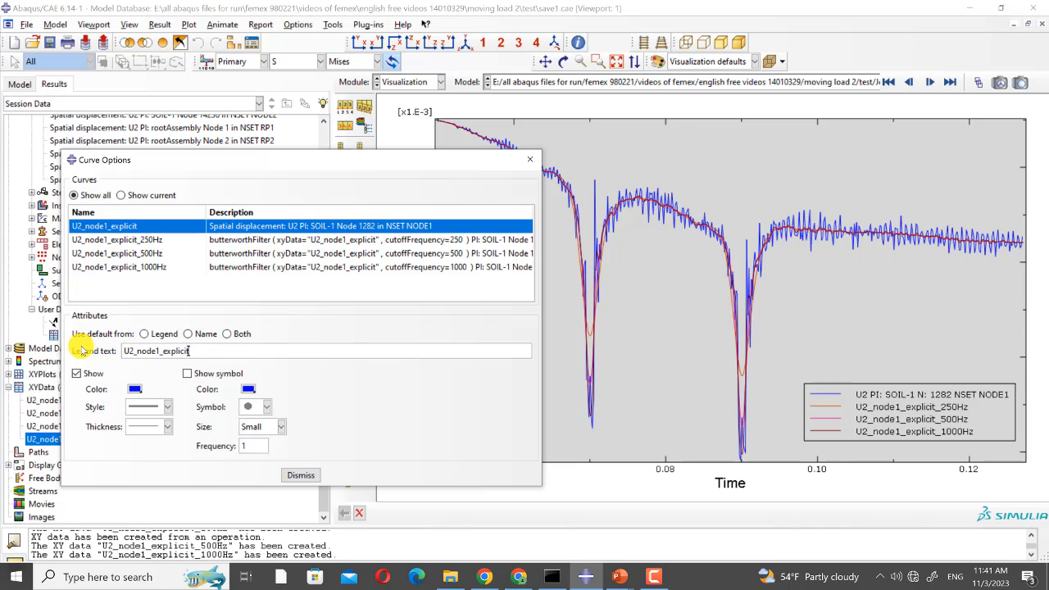
- Change the line color of the U2_node1_explicit_250Hz curve to red in the curve options
left_click(143, 239)
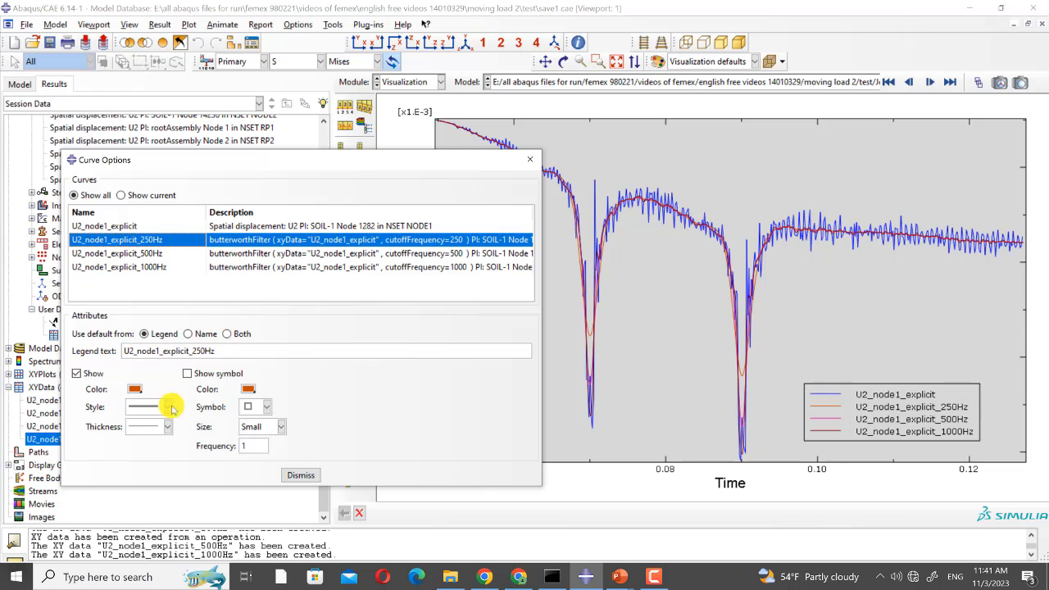
left_click(135, 390)
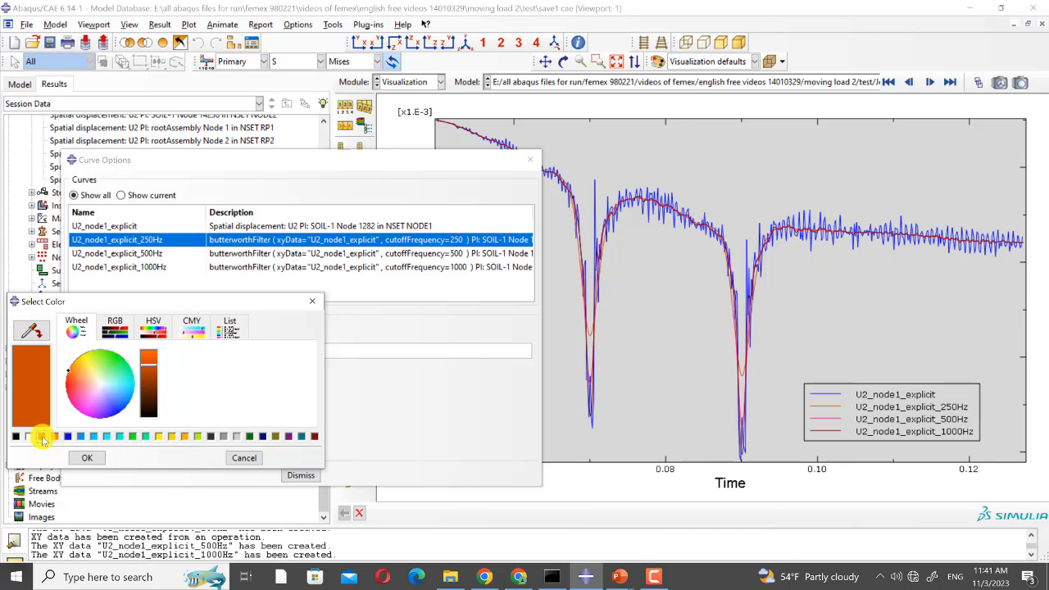
left_click(41, 436)
left_click(87, 457)
left_click(248, 389)
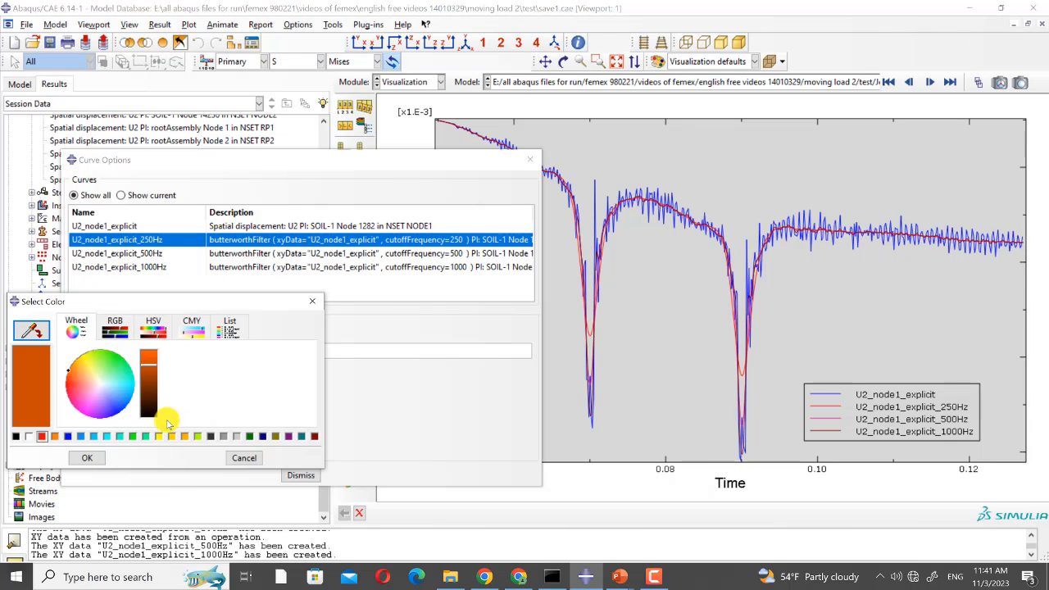
left_click(87, 459)
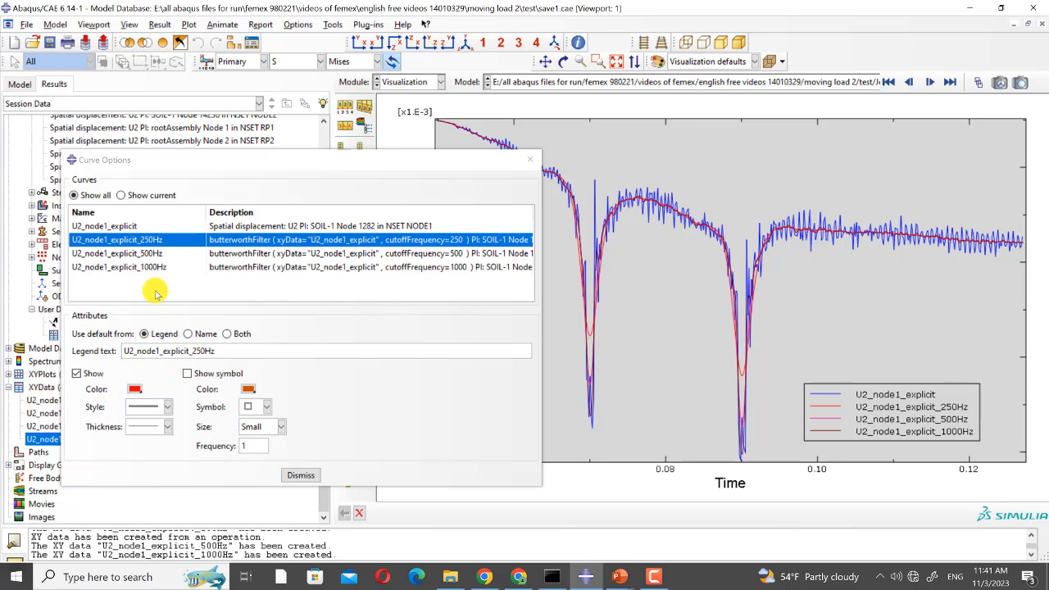
- Change the line and symbol colors of the U2_node1_explicit_1000Hz curve to light green and close the curve options
left_click(150, 254)
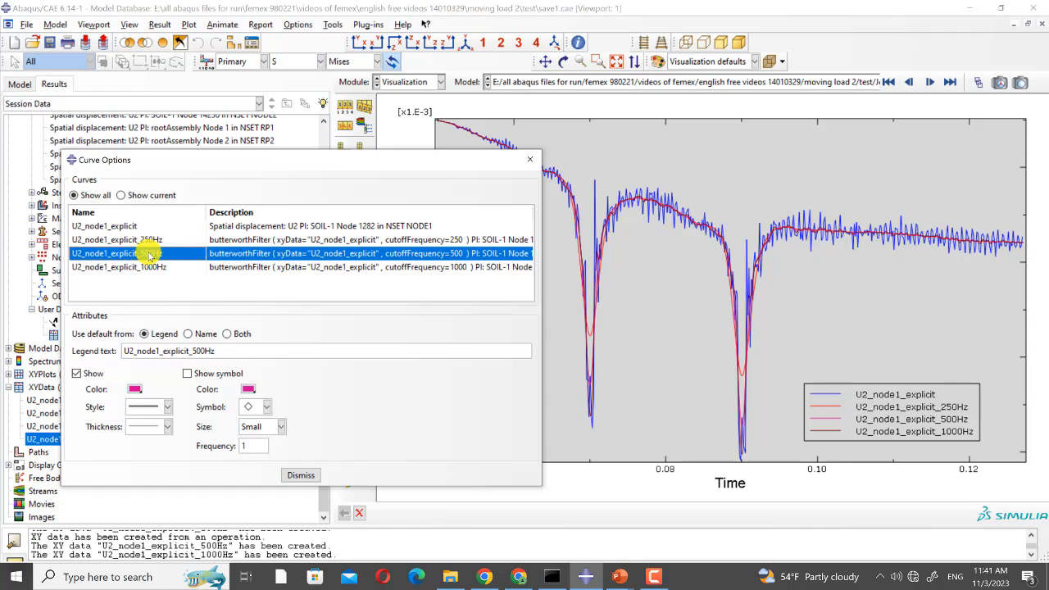
left_click(147, 268)
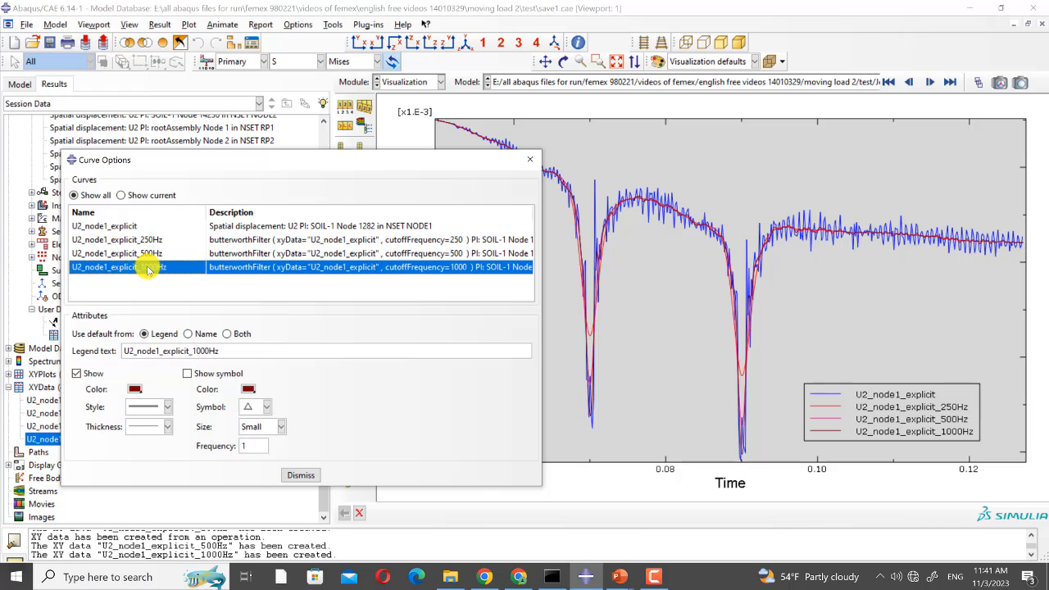
left_click(136, 391)
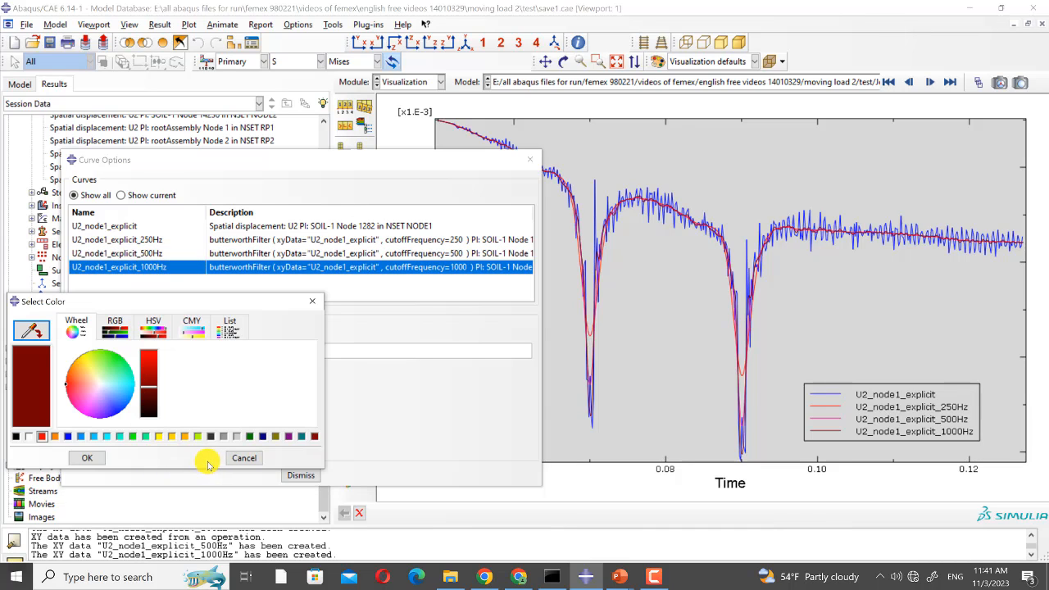
left_click(143, 437)
left_click(86, 459)
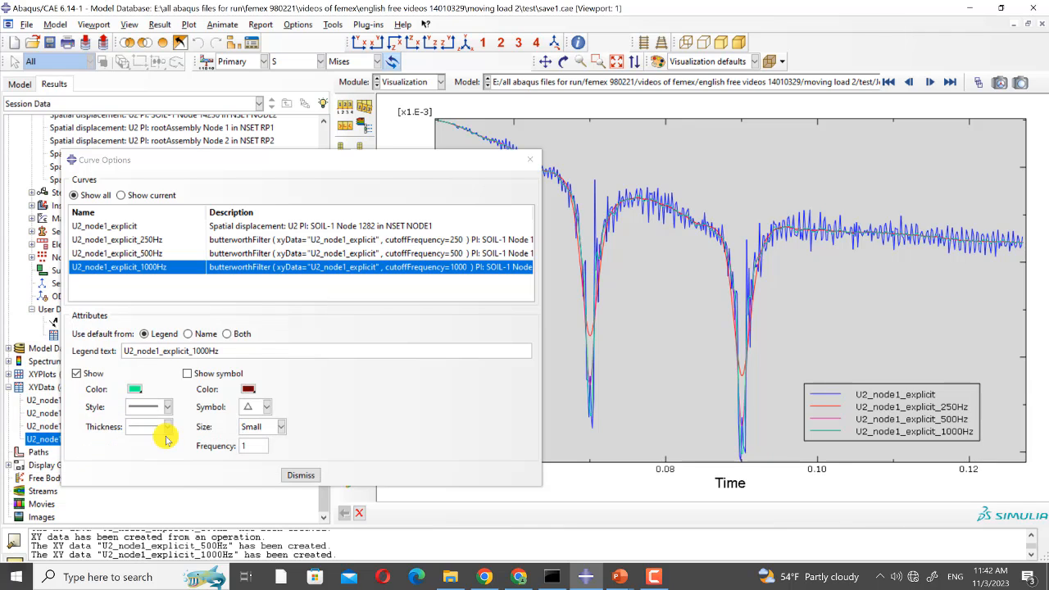
left_click(249, 390)
left_click(144, 437)
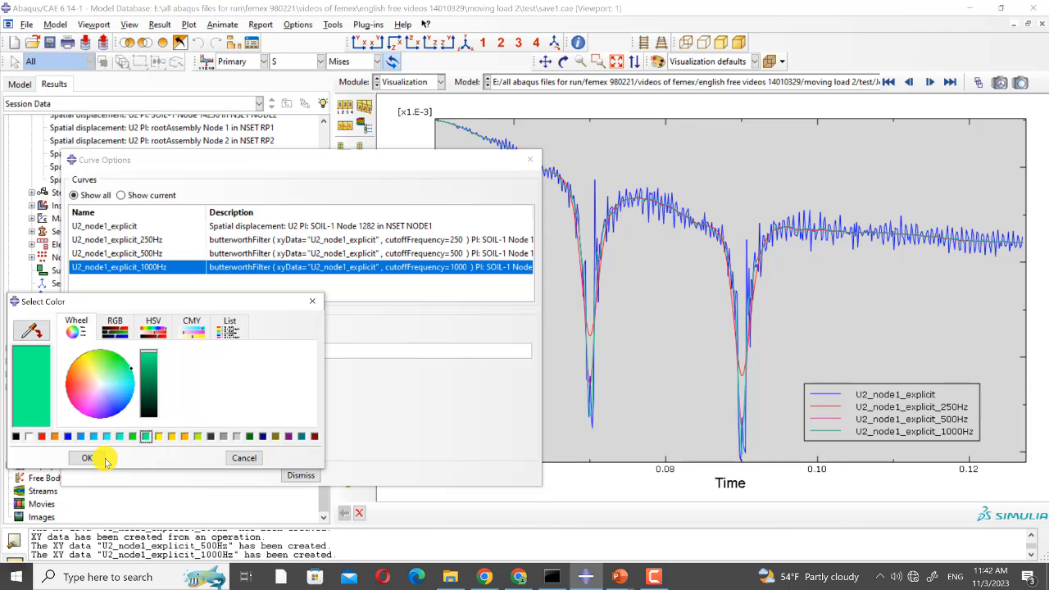
left_click(87, 458)
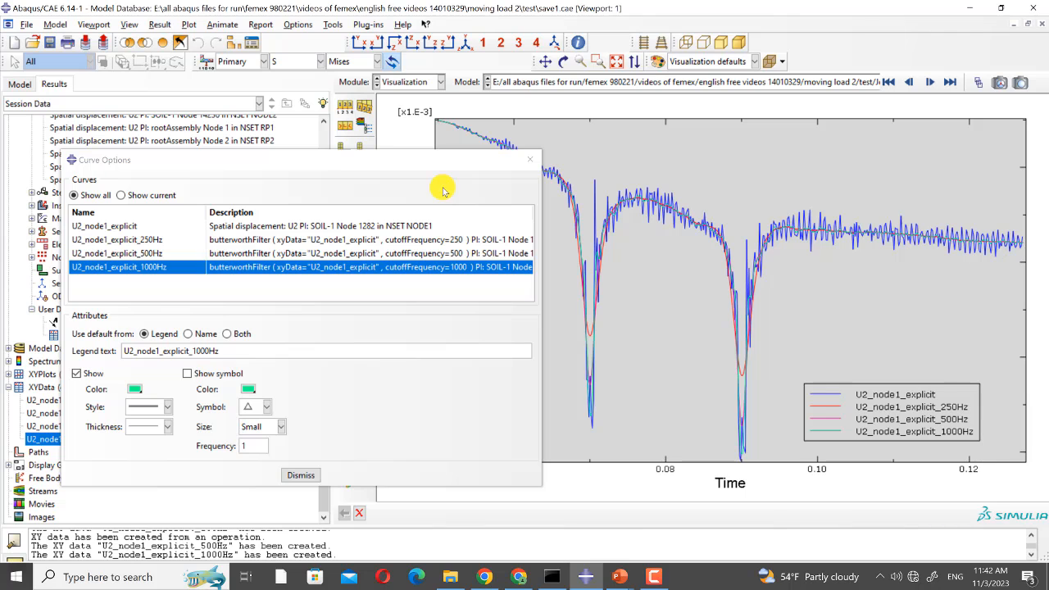
left_click(530, 159)
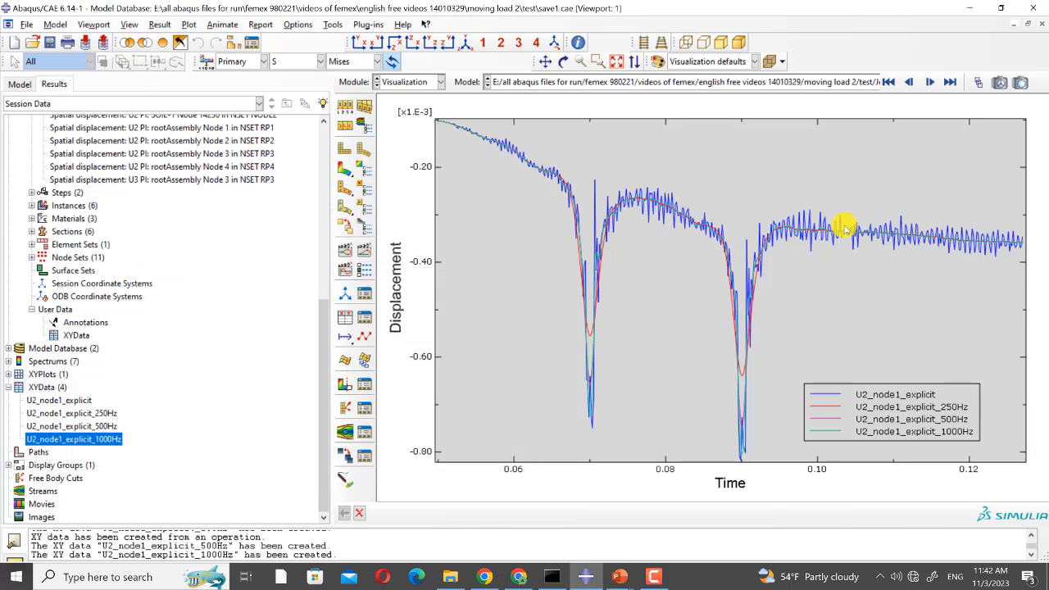
- Examine how closely the 250Hz, 500Hz and 1000Hz filtered curves follow the unfiltered curve in the oscillating region and at the displacement dips
scroll(845, 229, "up", 10)
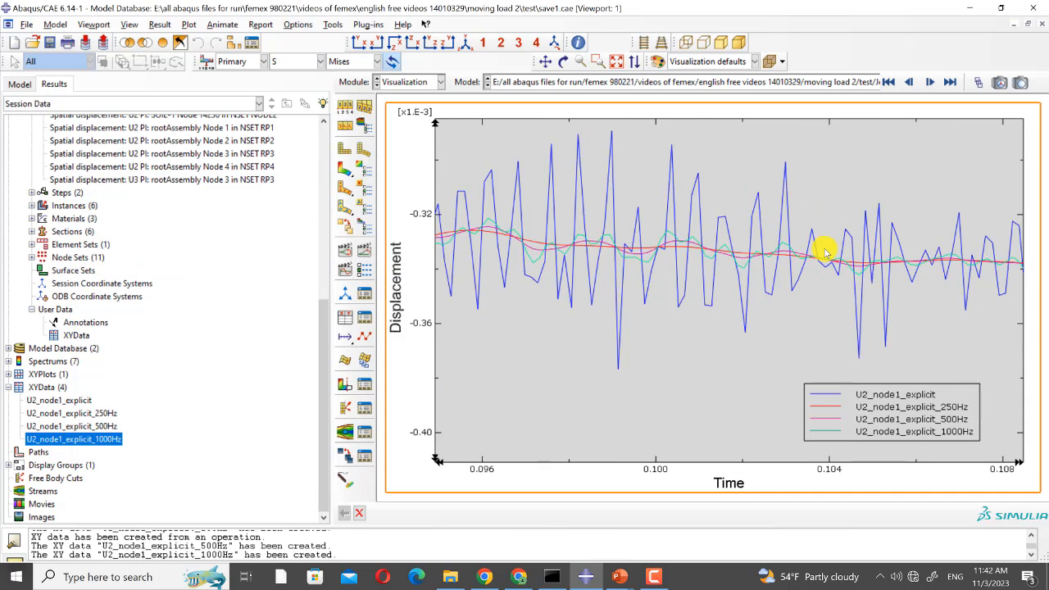
scroll(827, 252, "up", 3)
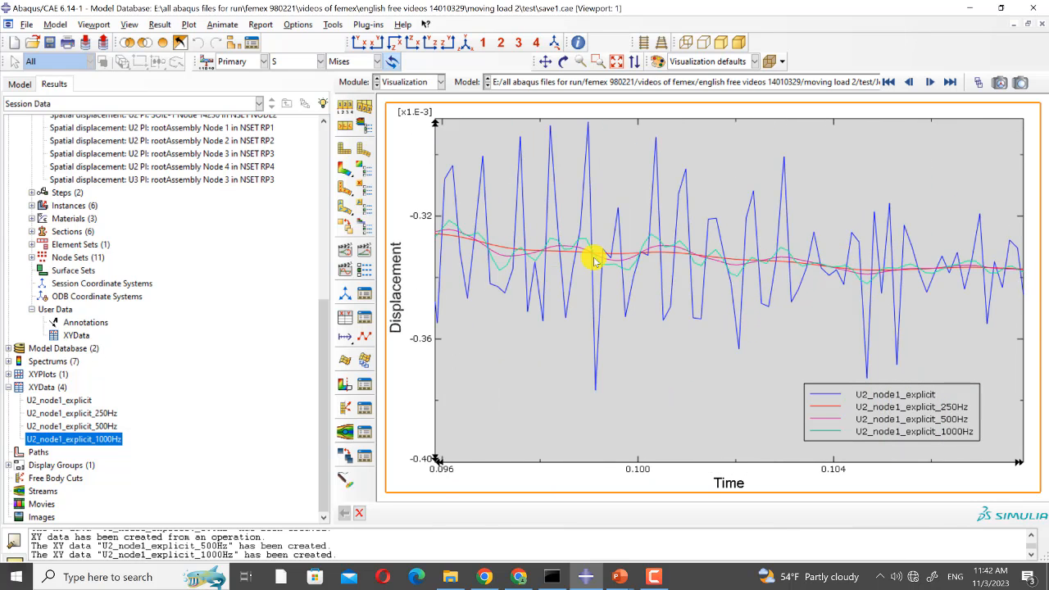
scroll(601, 255, "down", 8)
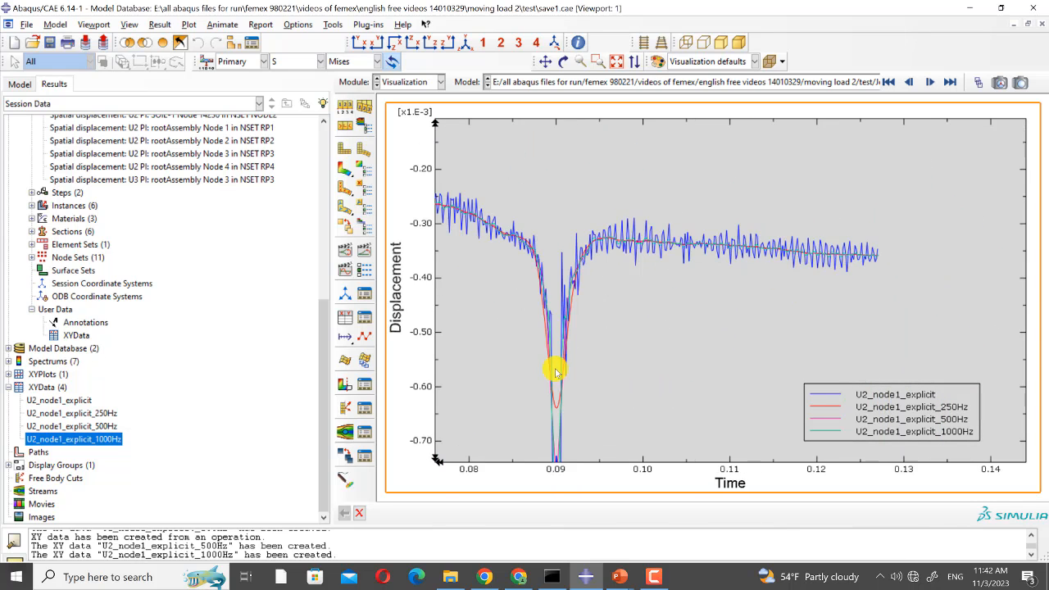
scroll(555, 371, "up", 5)
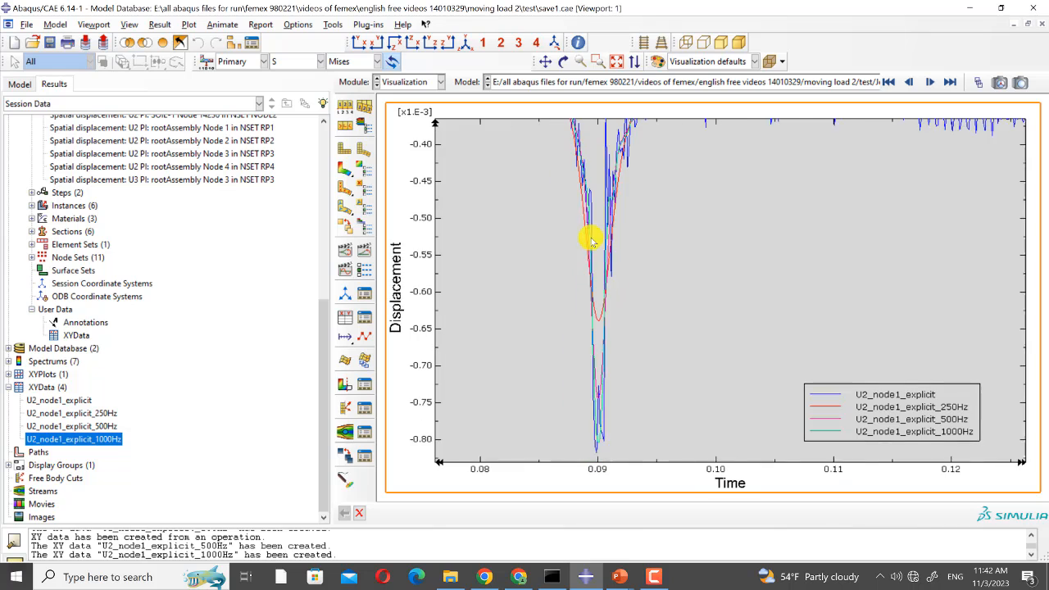
scroll(603, 418, "up", 4)
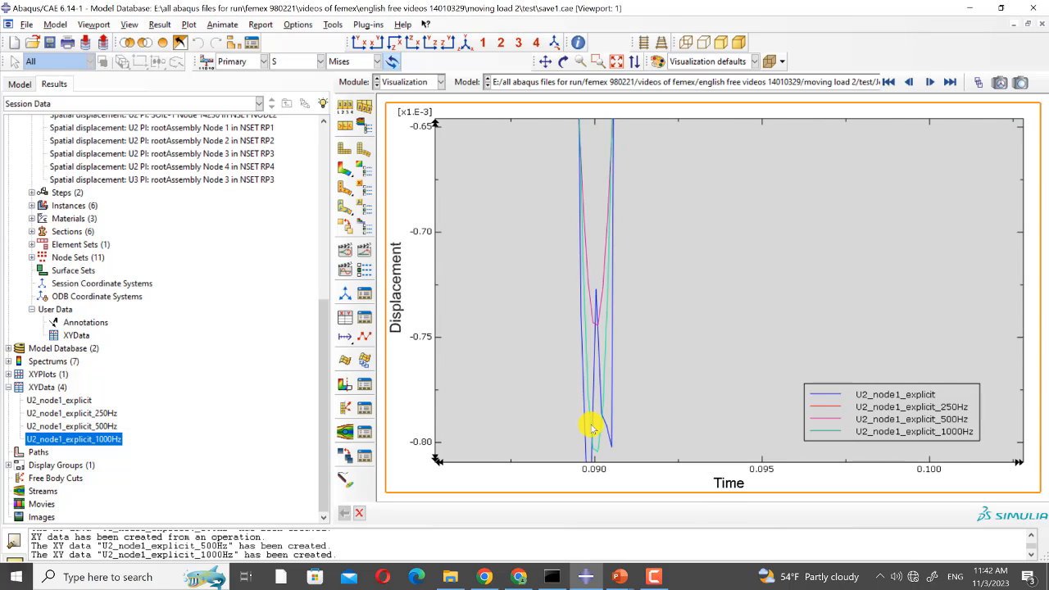
scroll(594, 427, "down", 6)
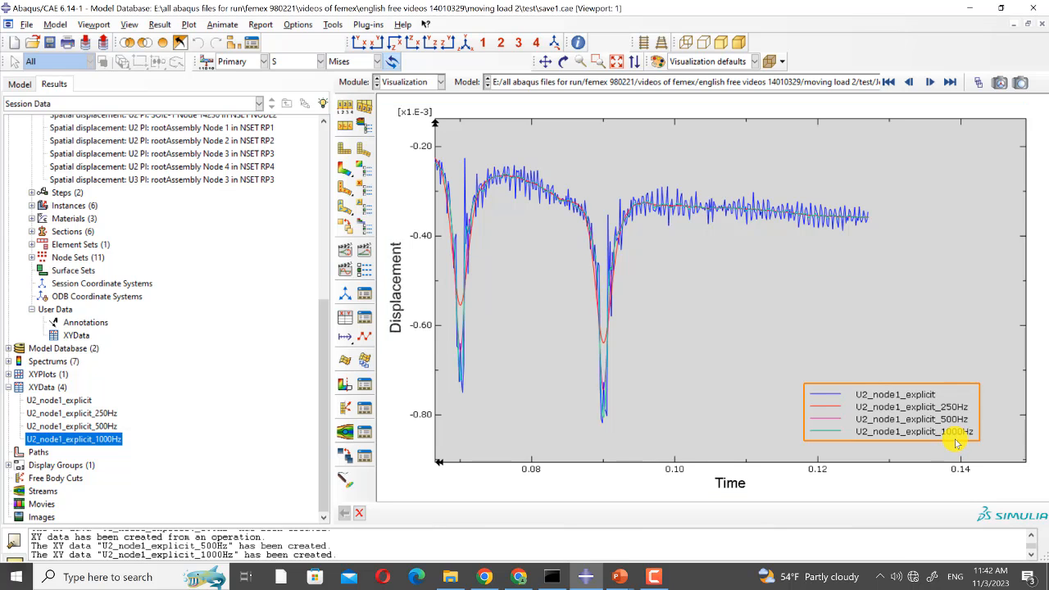
scroll(567, 211, "up", 5)
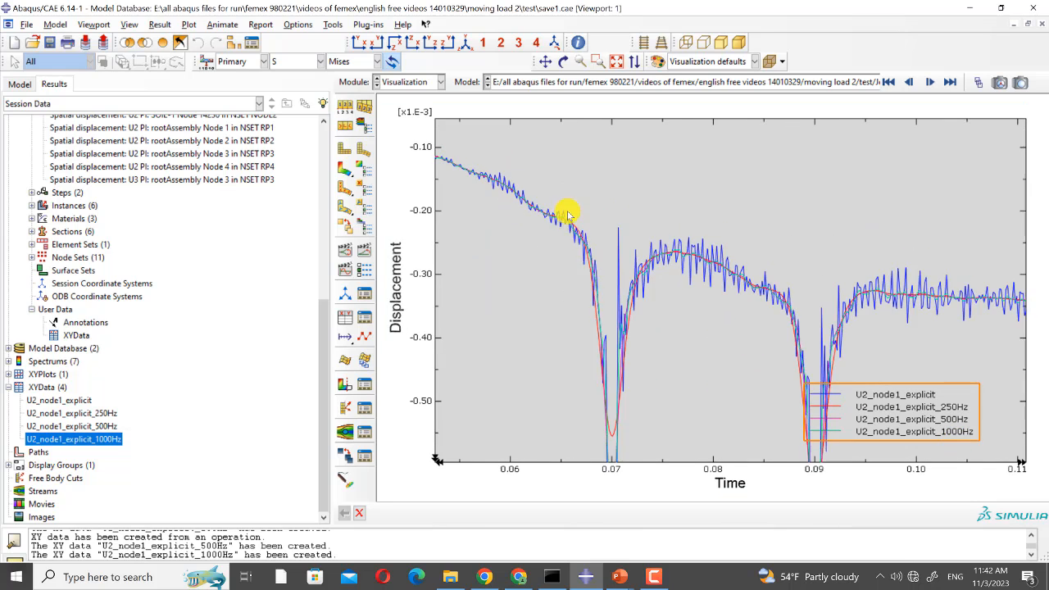
scroll(537, 255, "down", 5)
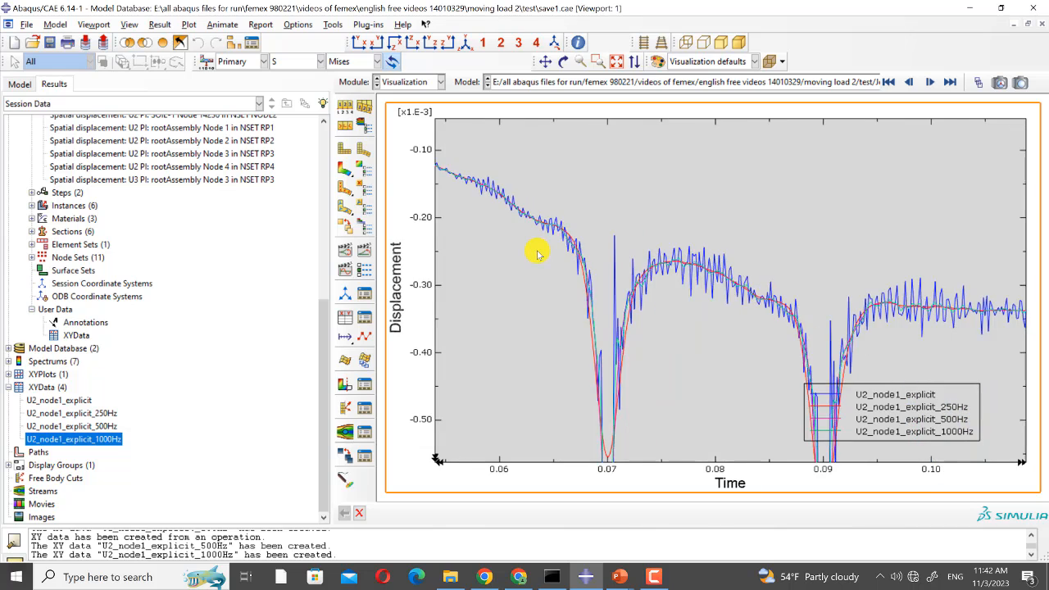